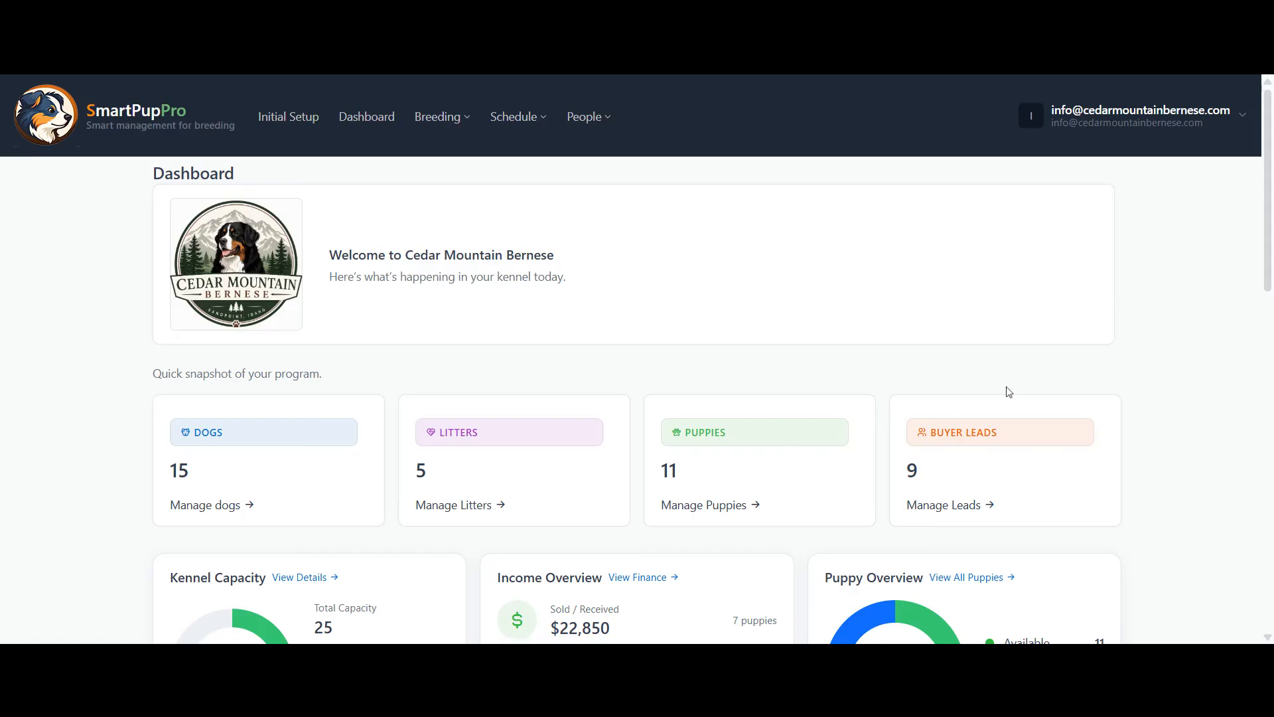
Step: Open the lead forms manager in the website tools and start a new lead form
left_click(1236, 124)
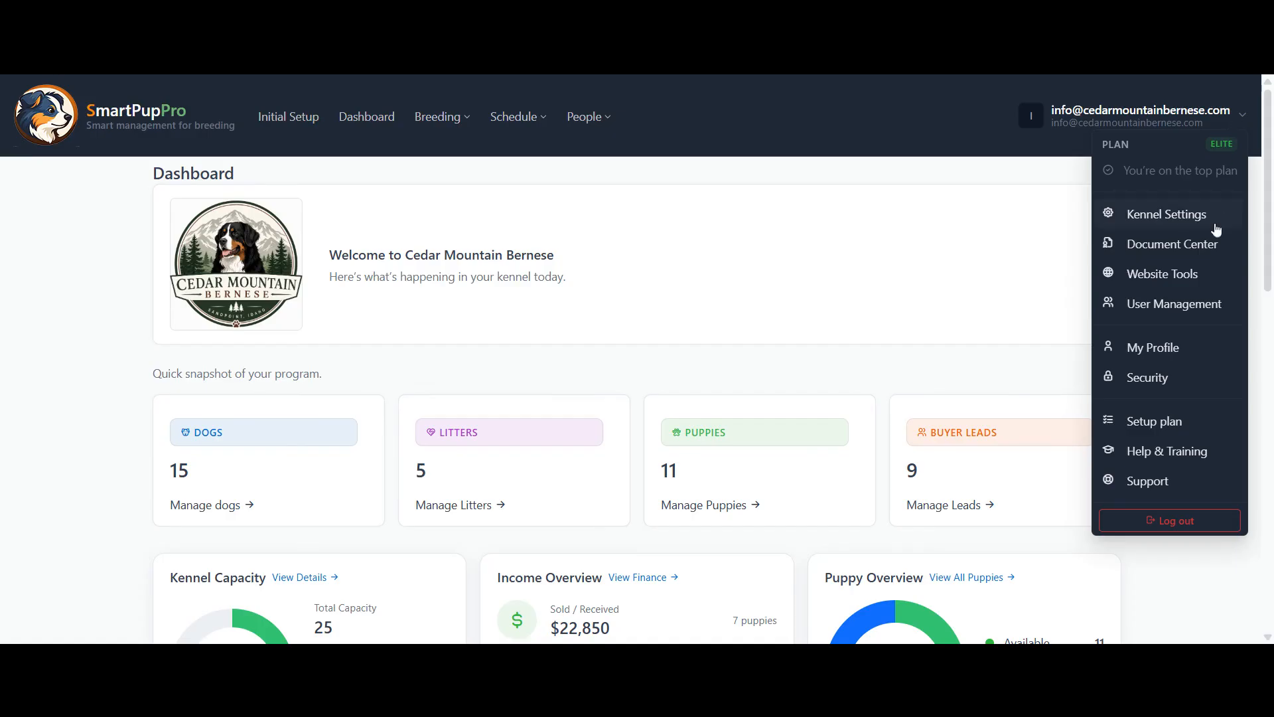
left_click(1185, 280)
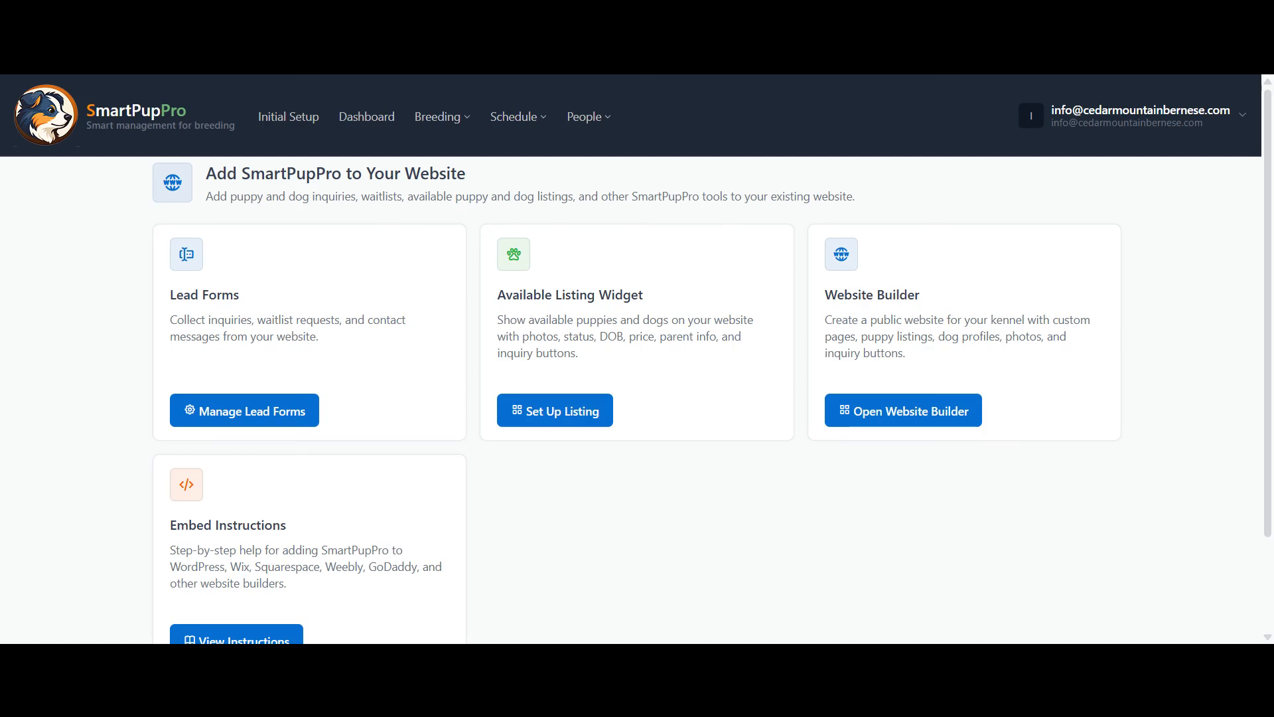
left_click(311, 412)
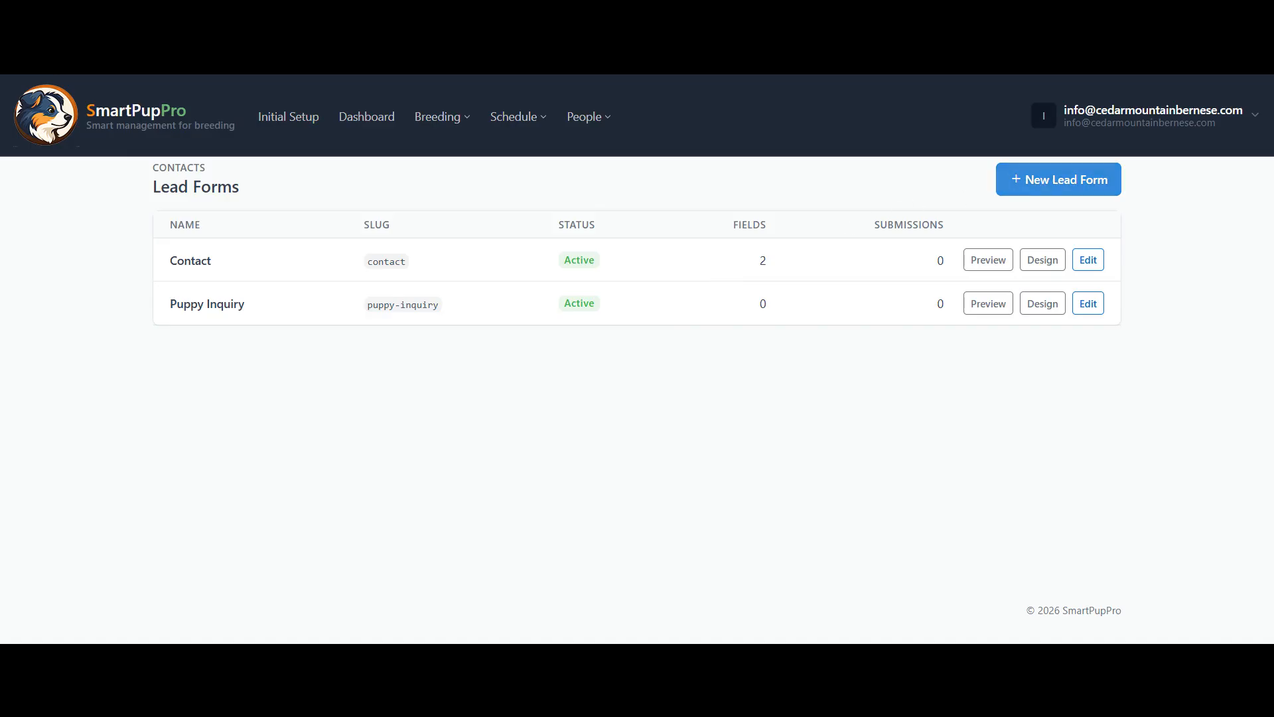
left_click(1058, 180)
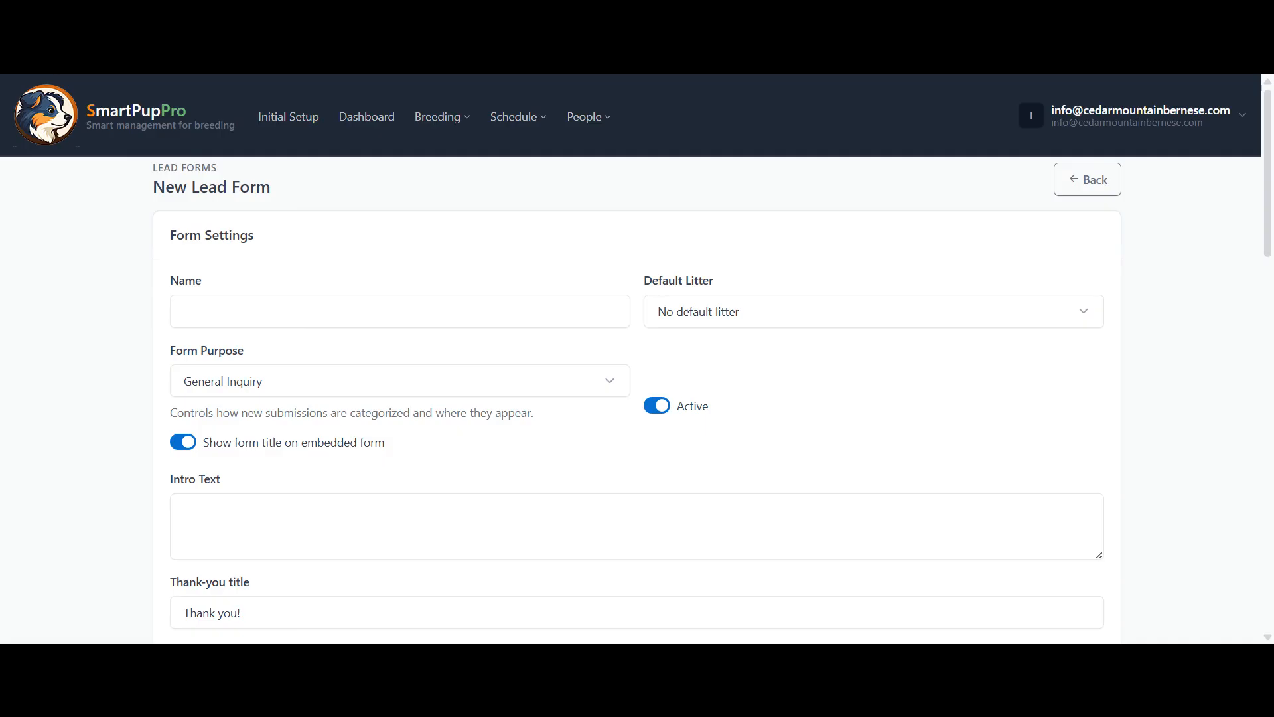
Step: Name the new lead form "Test Leadform" with General Inquiry as its form purpose
scroll(1018, 230, "down", 1)
scroll(1019, 230, "up", 1)
left_click(411, 312)
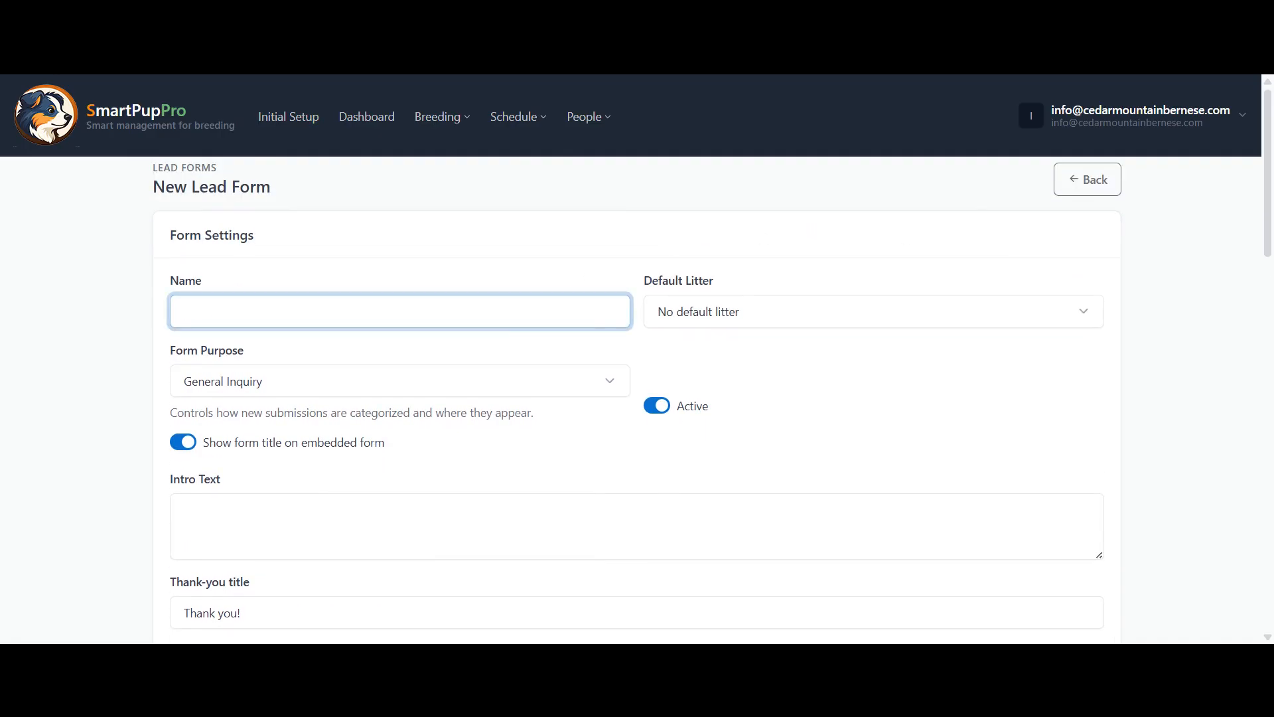
type("Test Leadform")
key("Tab")
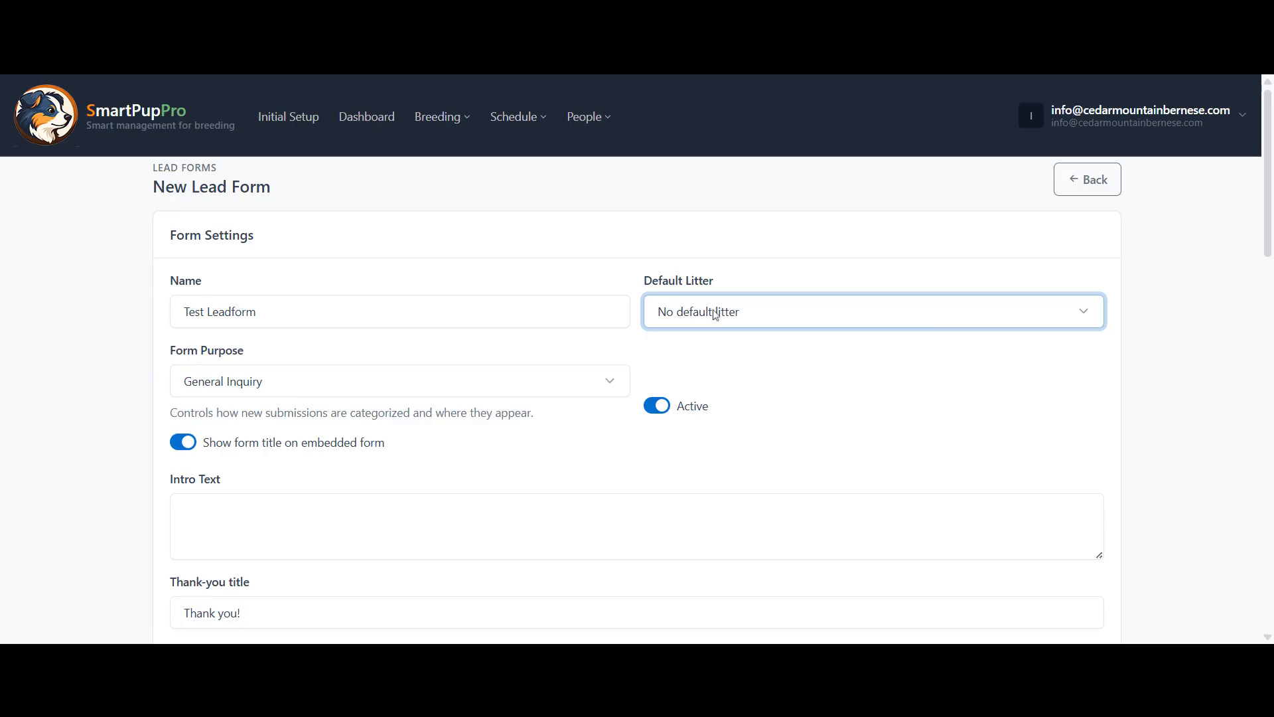
left_click(444, 391)
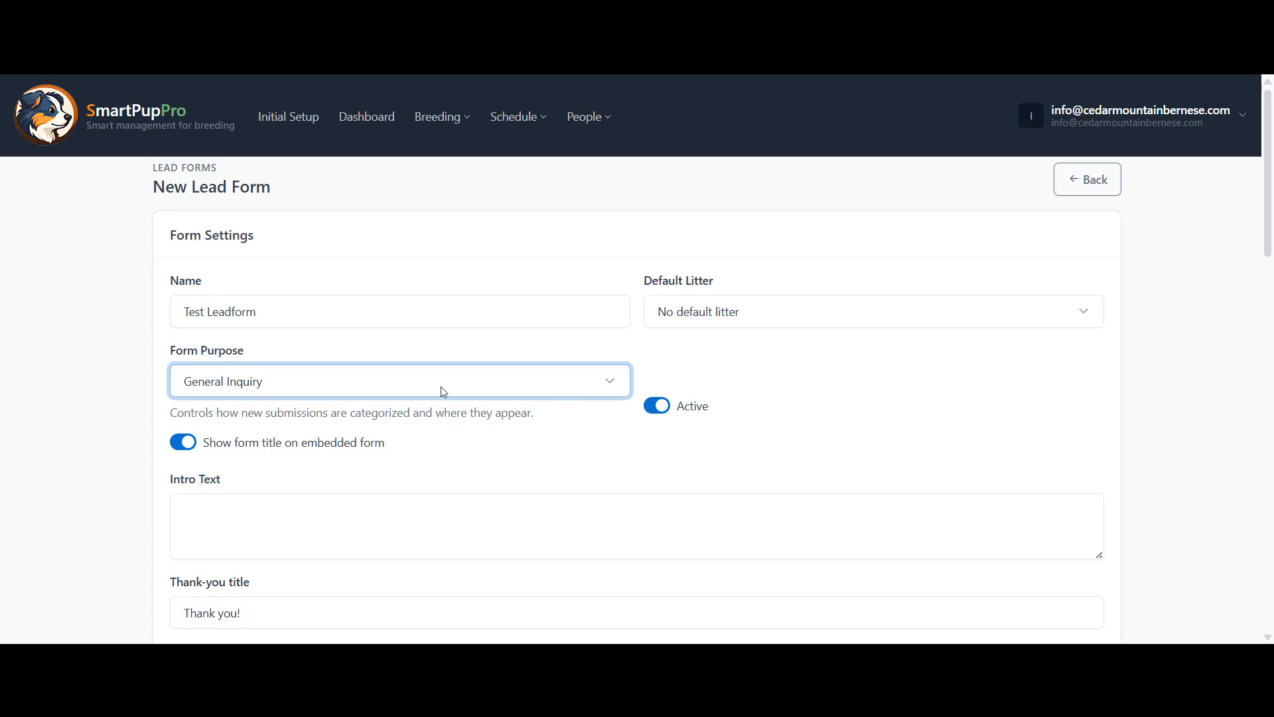
Step: Enter the intro text "Please provide us with some generic contact information"
left_click(404, 499)
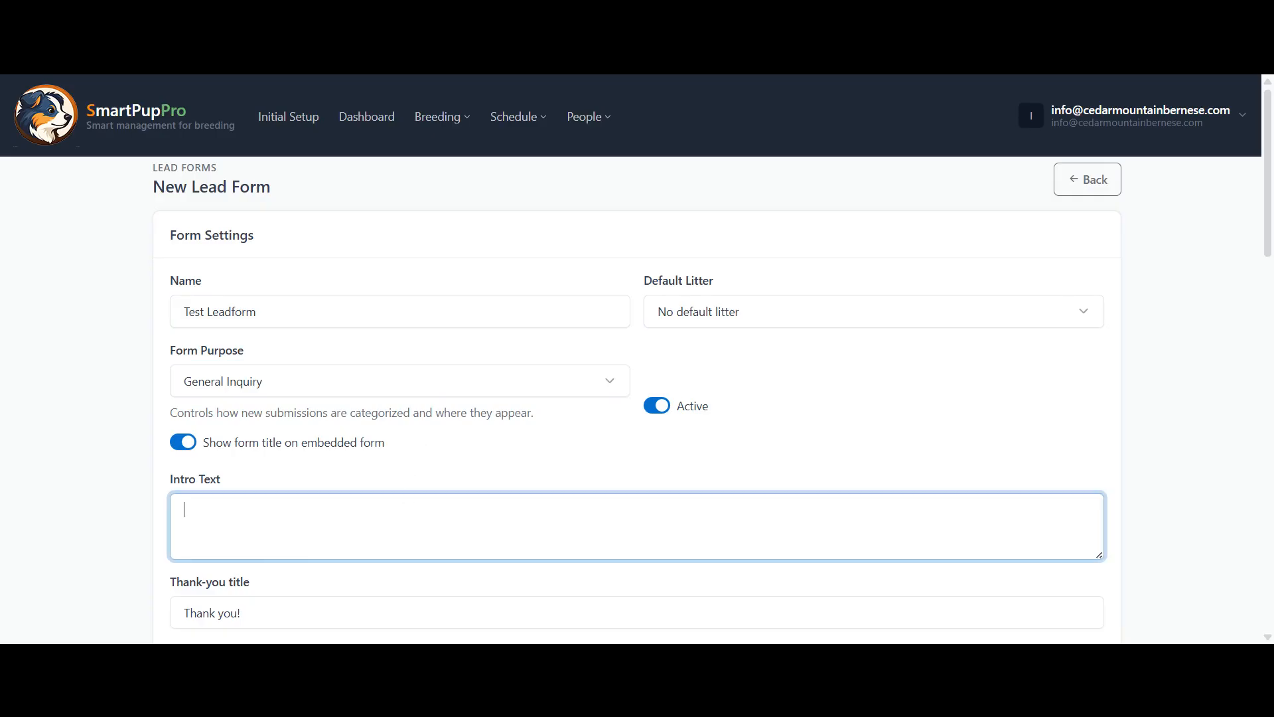
type("Please provide us with some gen")
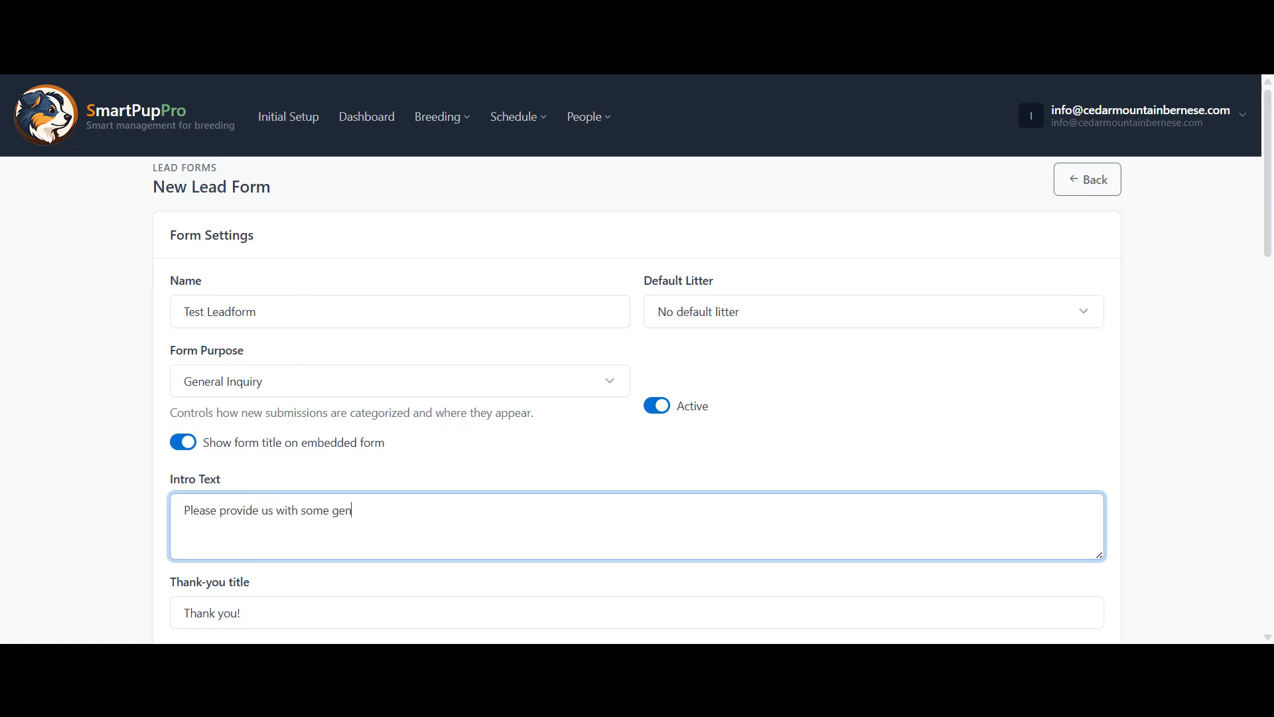
type("eric contact information")
Step: Enable the First name, Last name, Email and Phone standard contact fields
scroll(637, 398, "down", 3)
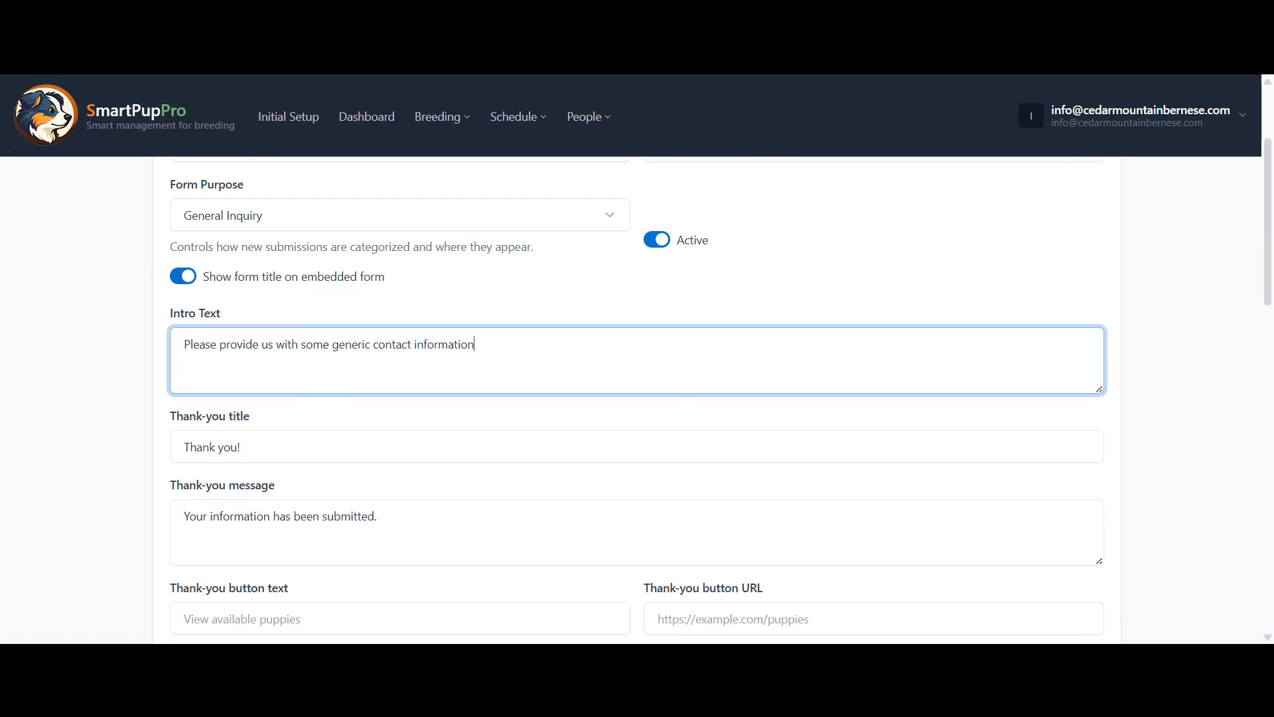
scroll(637, 398, "down", 3)
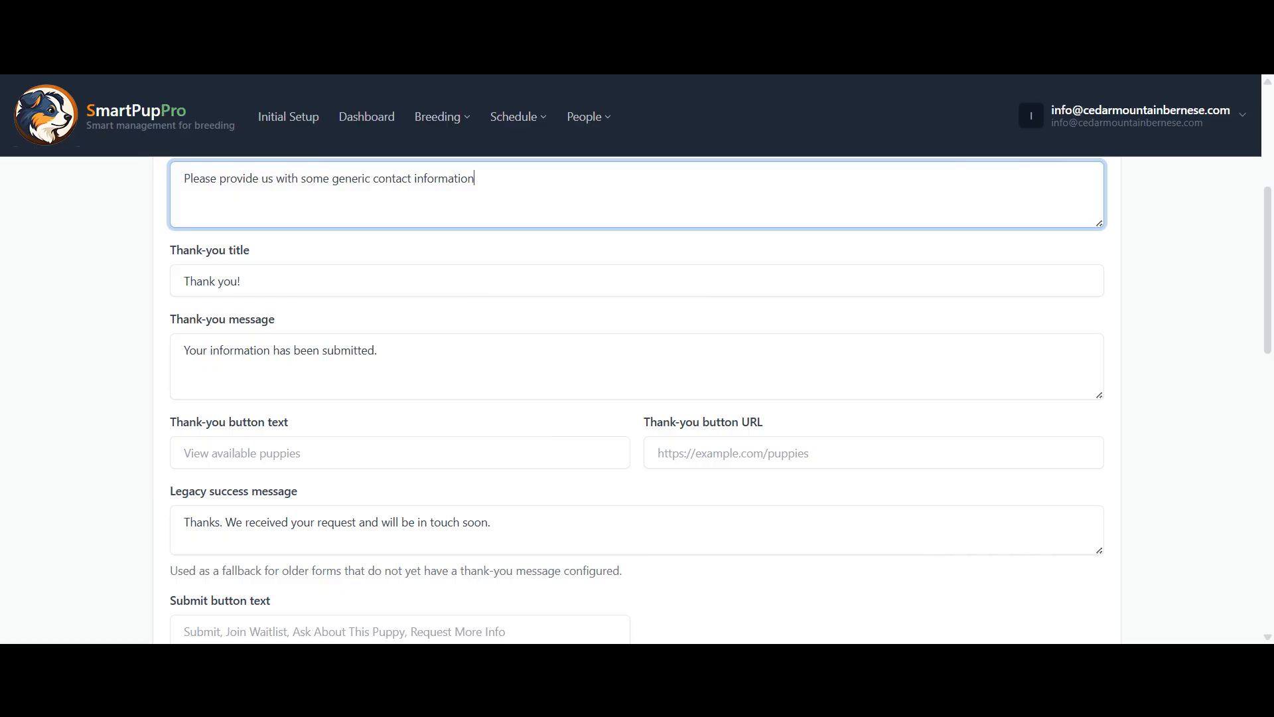
left_click(873, 454)
scroll(873, 453, "down", 3)
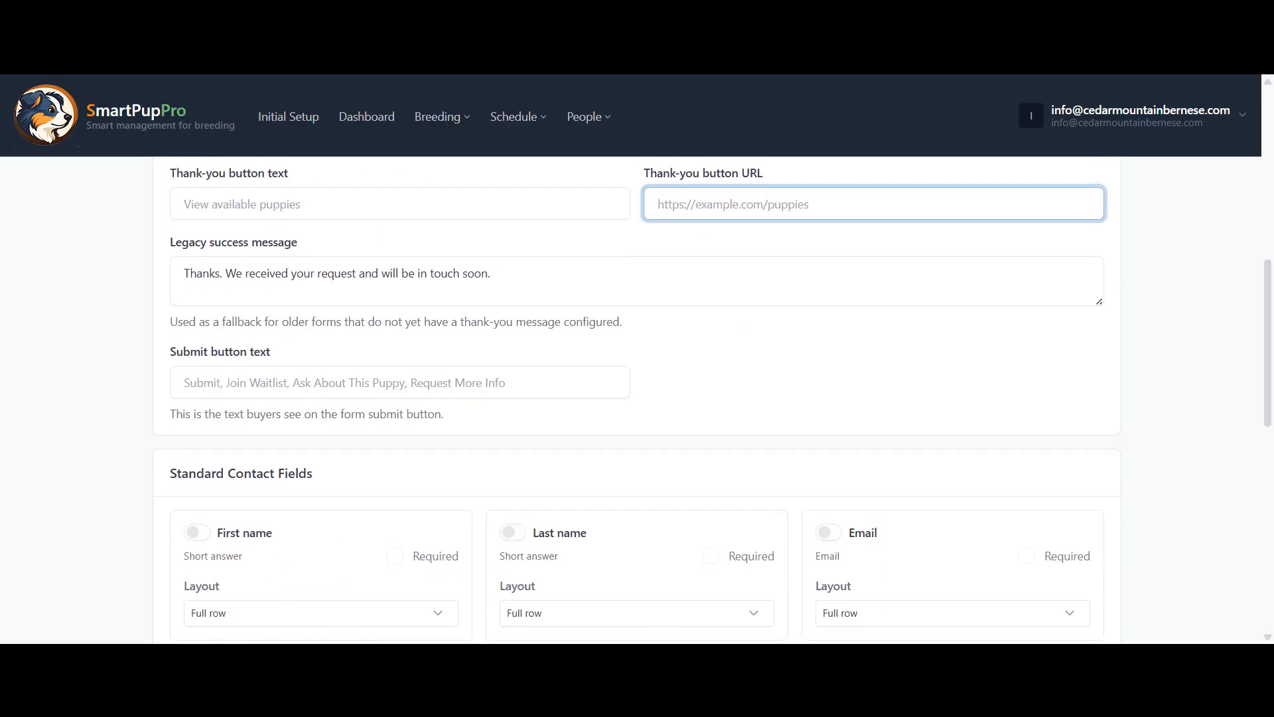
scroll(488, 545, "down", 3)
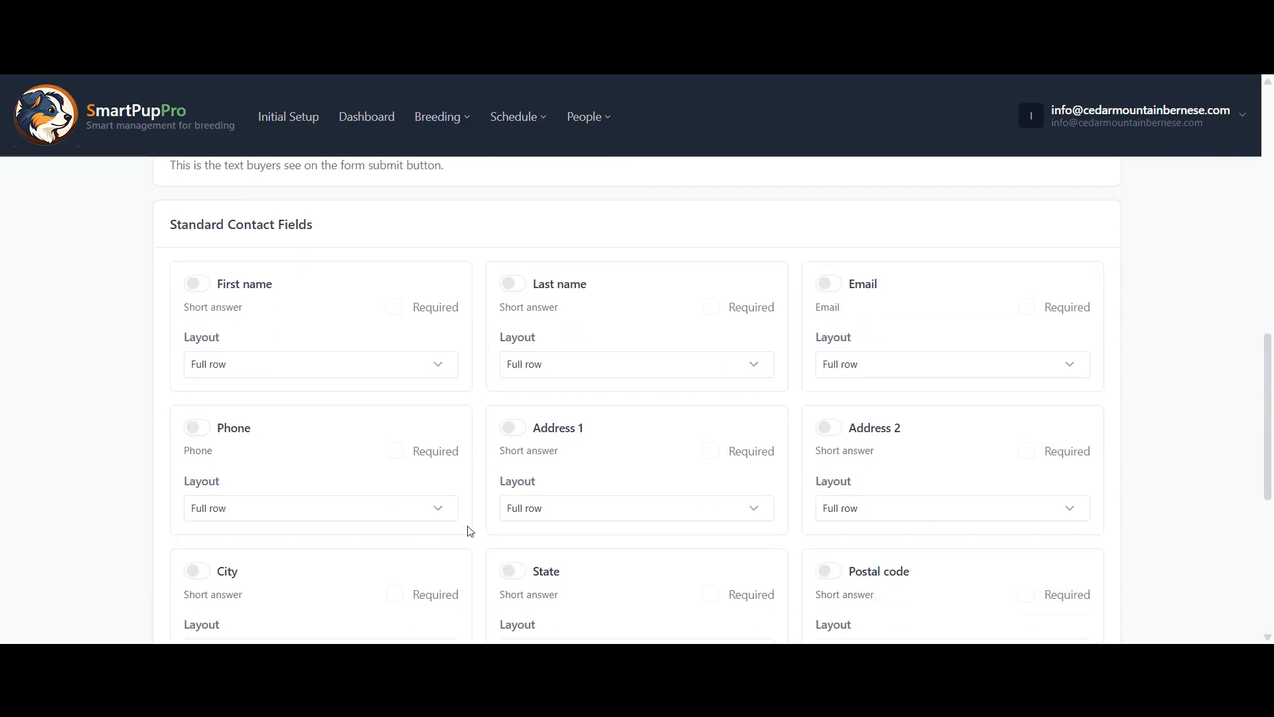
left_click(204, 285)
left_click(522, 281)
left_click(828, 283)
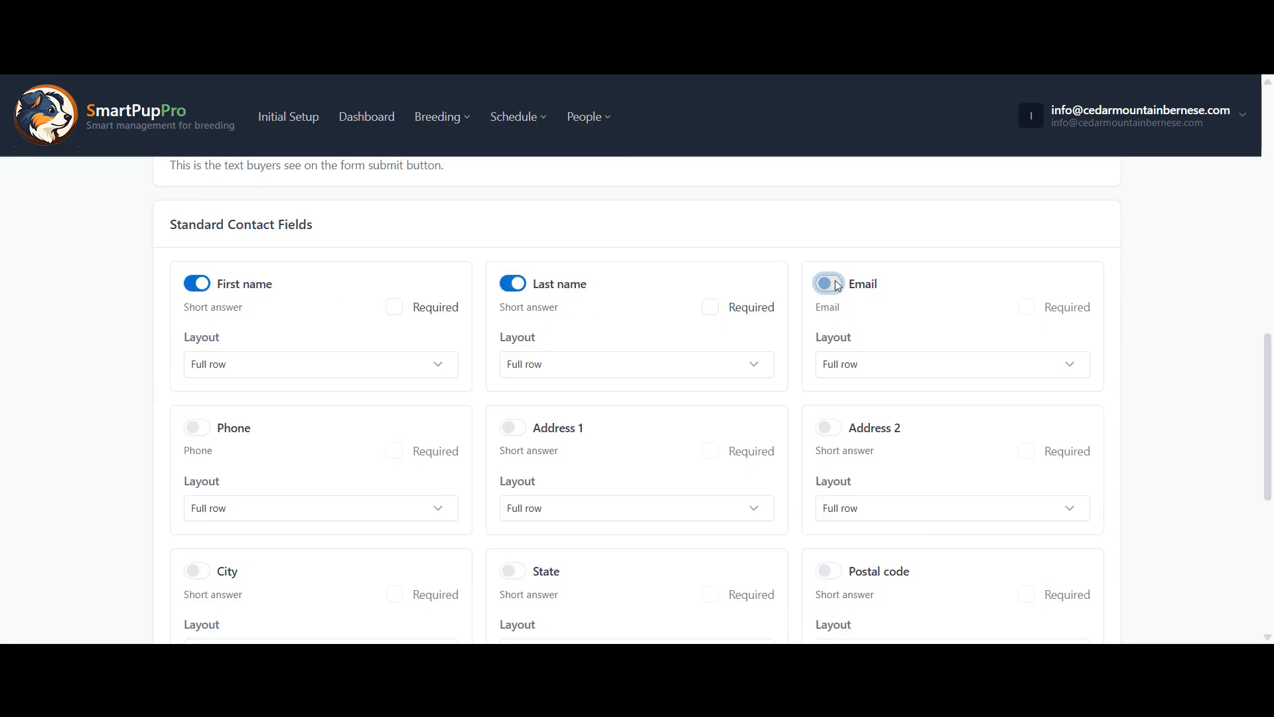
left_click(209, 433)
Step: Add a custom question labelled "What gender of dog are you intresed in"
scroll(234, 556, "down", 5)
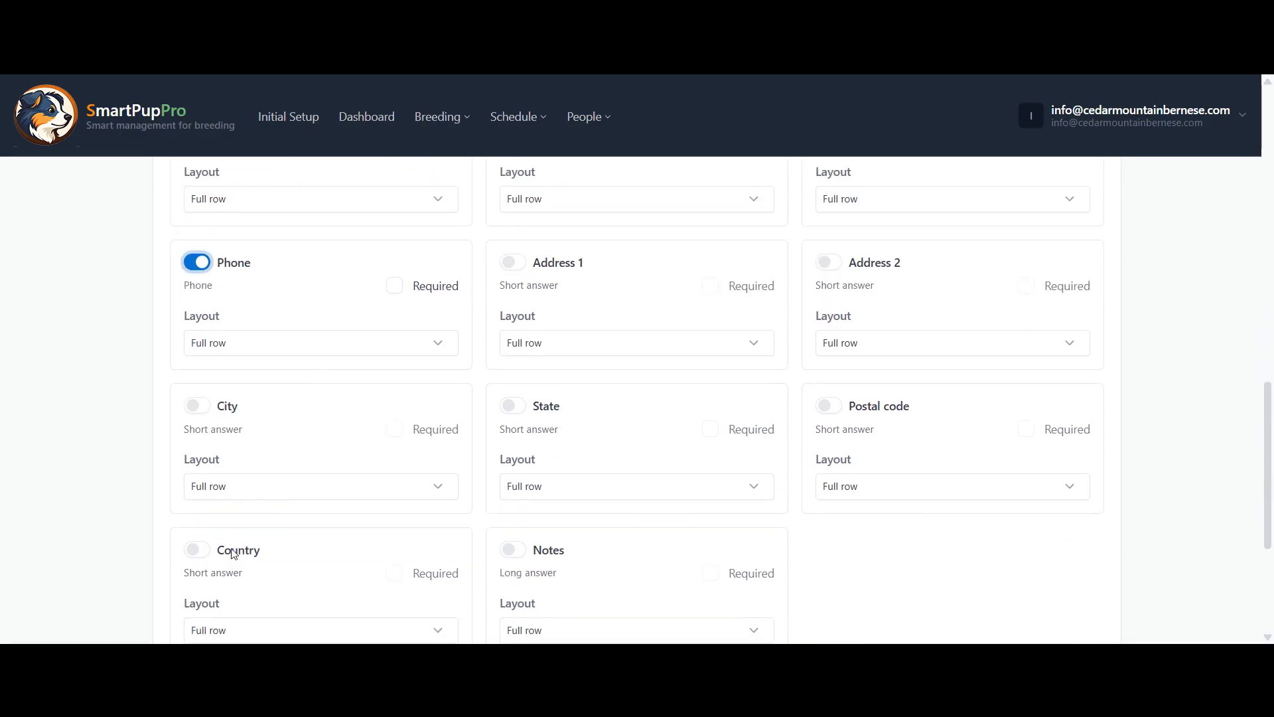
scroll(234, 554, "up", 3)
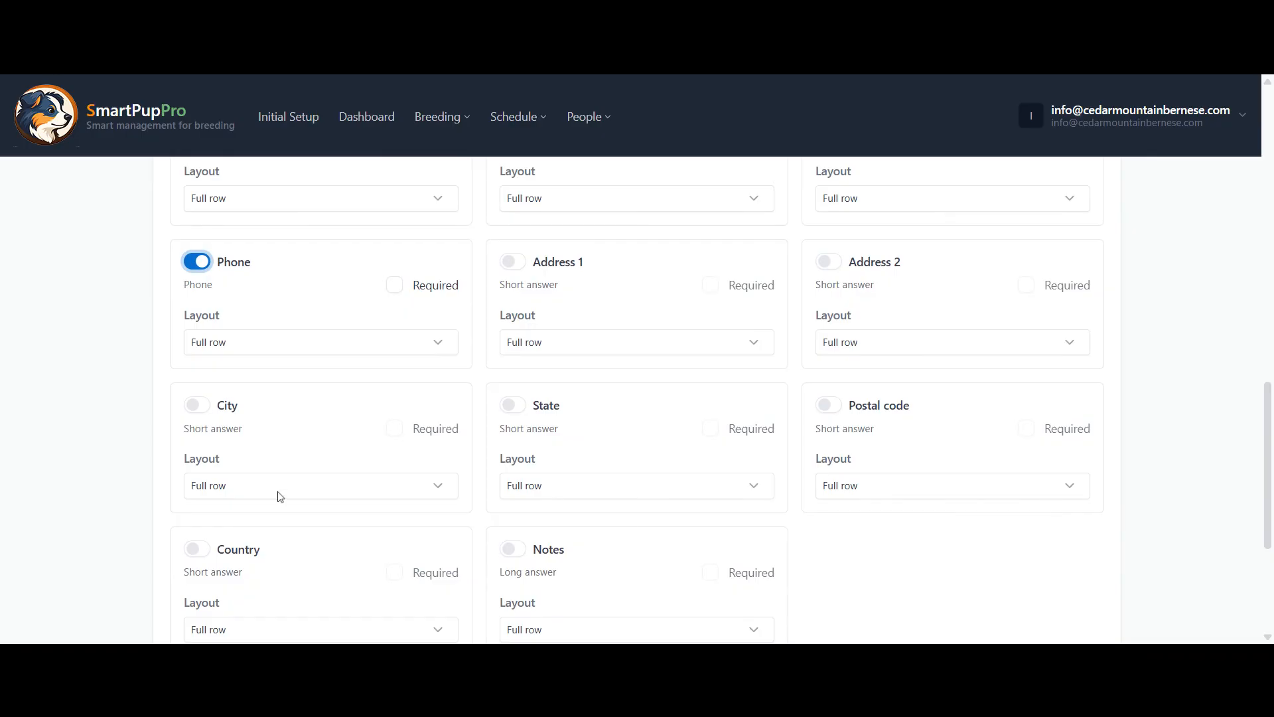
scroll(280, 496, "down", 3)
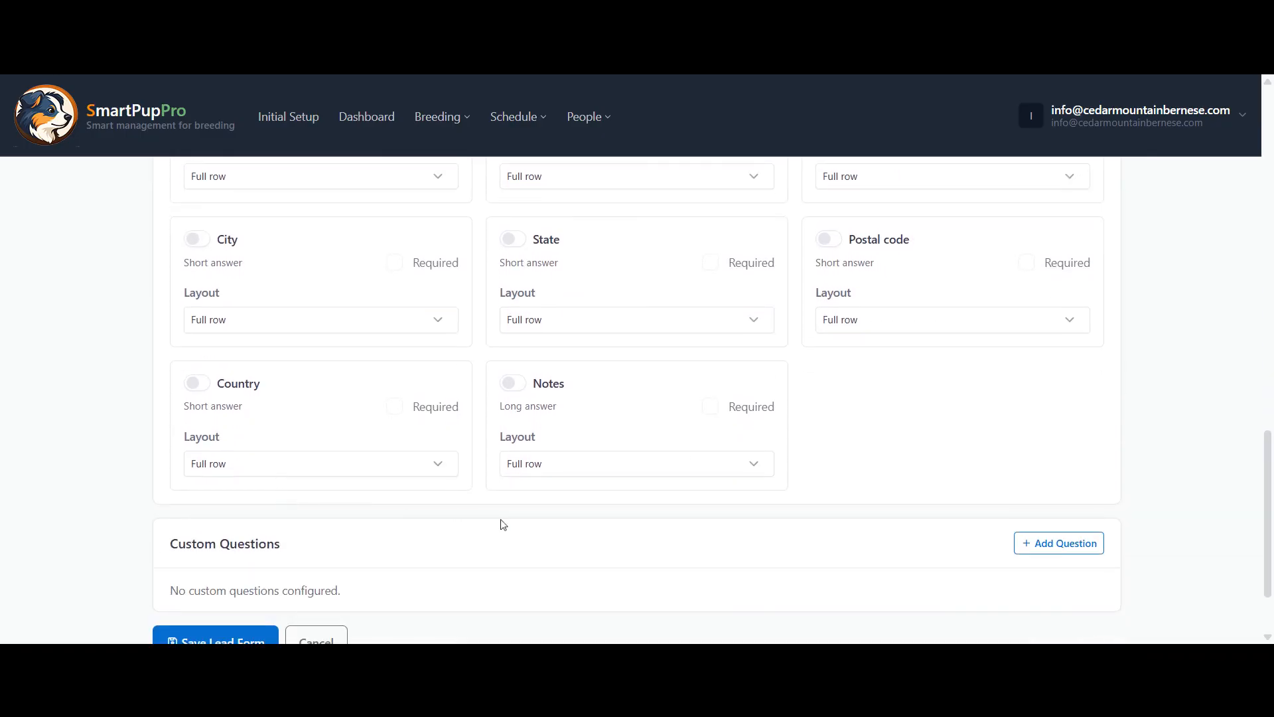
left_click(1032, 551)
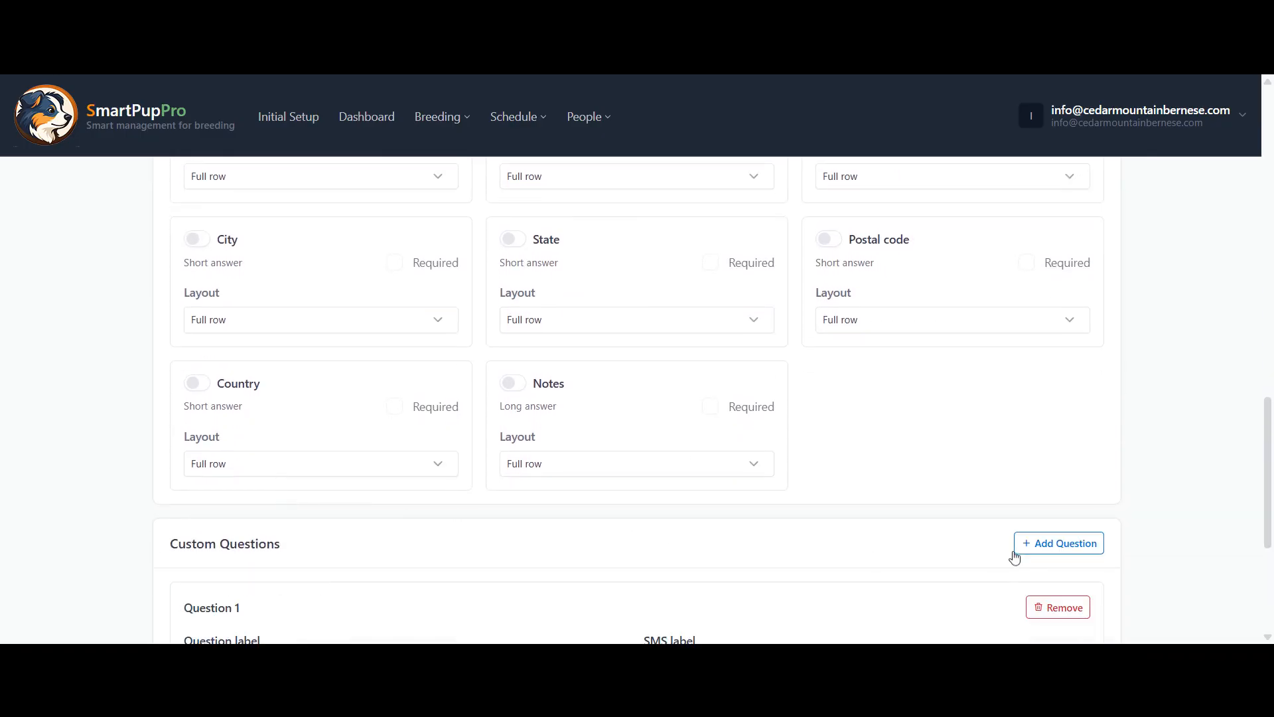
scroll(806, 583, "down", 1)
left_click(389, 587)
type("What ")
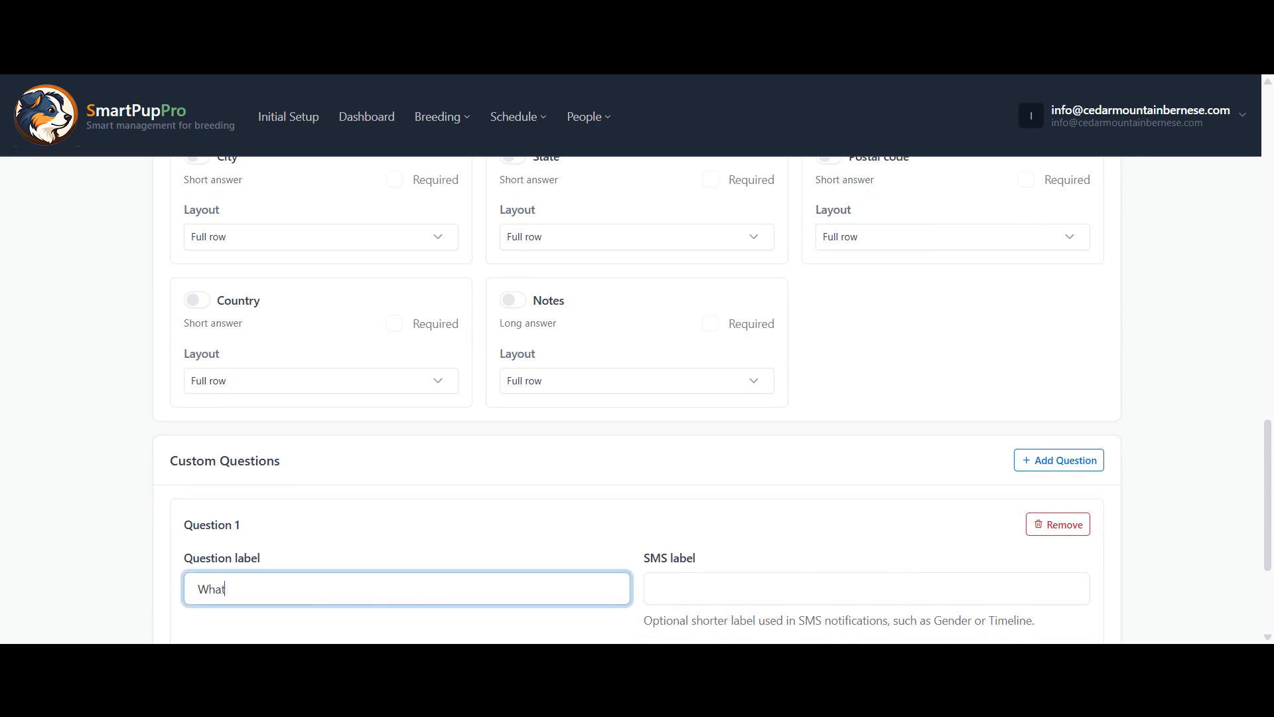
type("gender of dog are you intresetd")
key("BackSpace")
key("BackSpace")
type("d in")
left_click(657, 589)
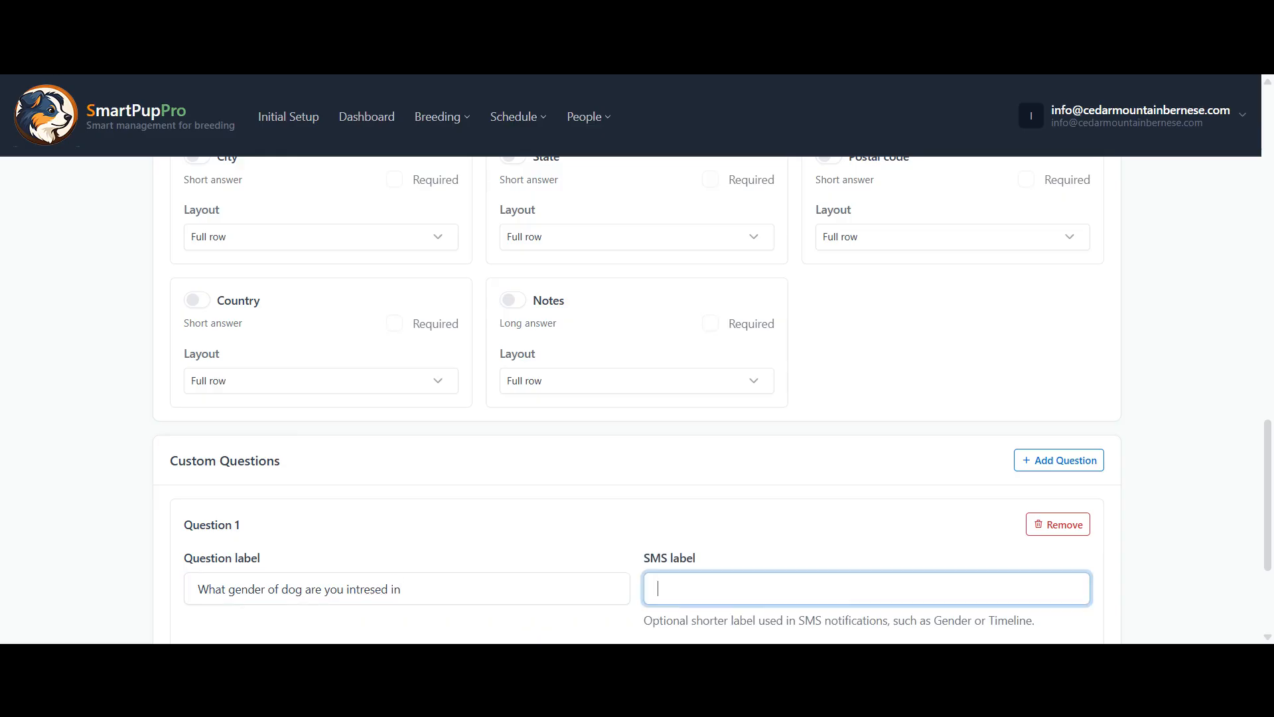
Step: Set the gender question's answer type to Dropdown list with the choices Male and Female on separate lines
scroll(591, 565, "down", 1)
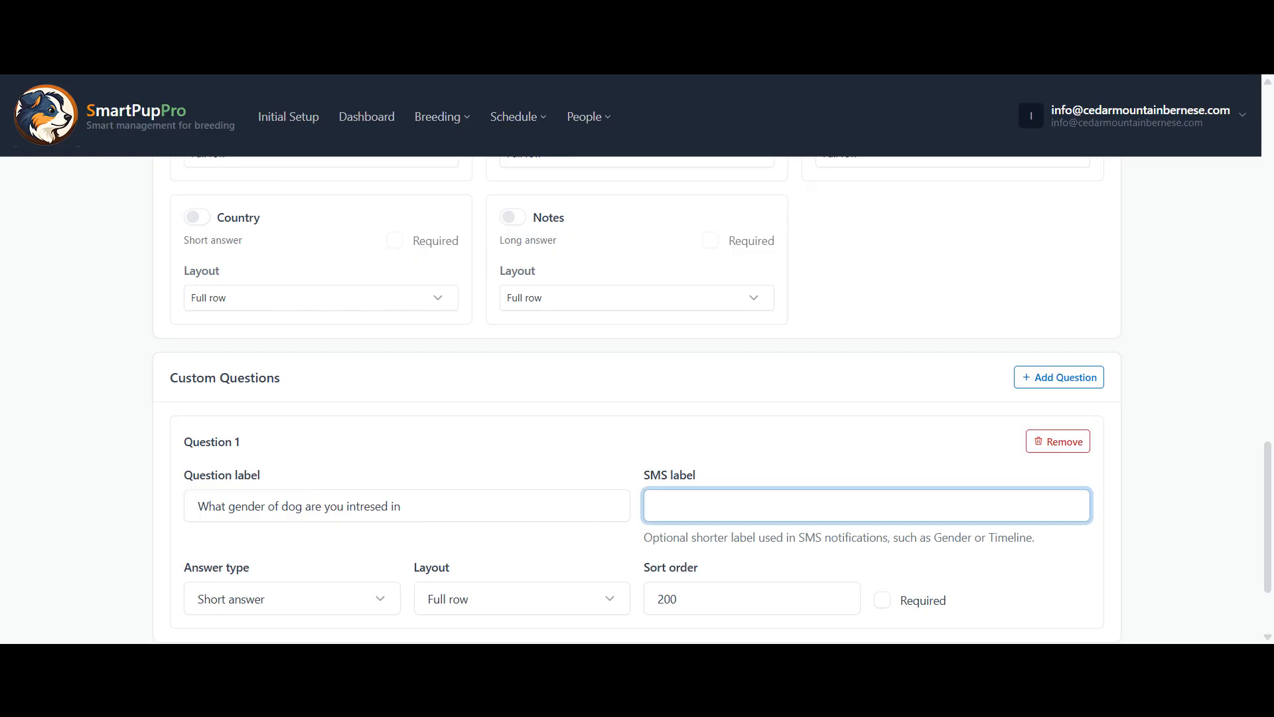
scroll(587, 562, "down", 1)
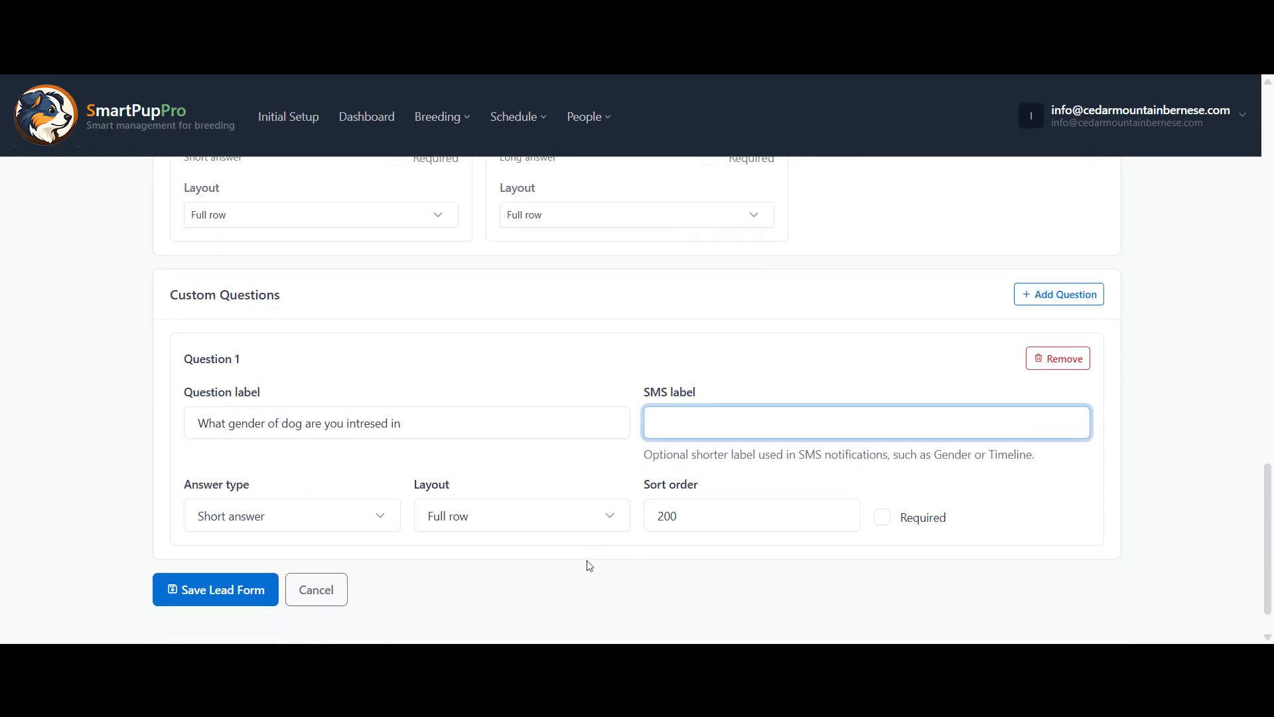
left_click(353, 528)
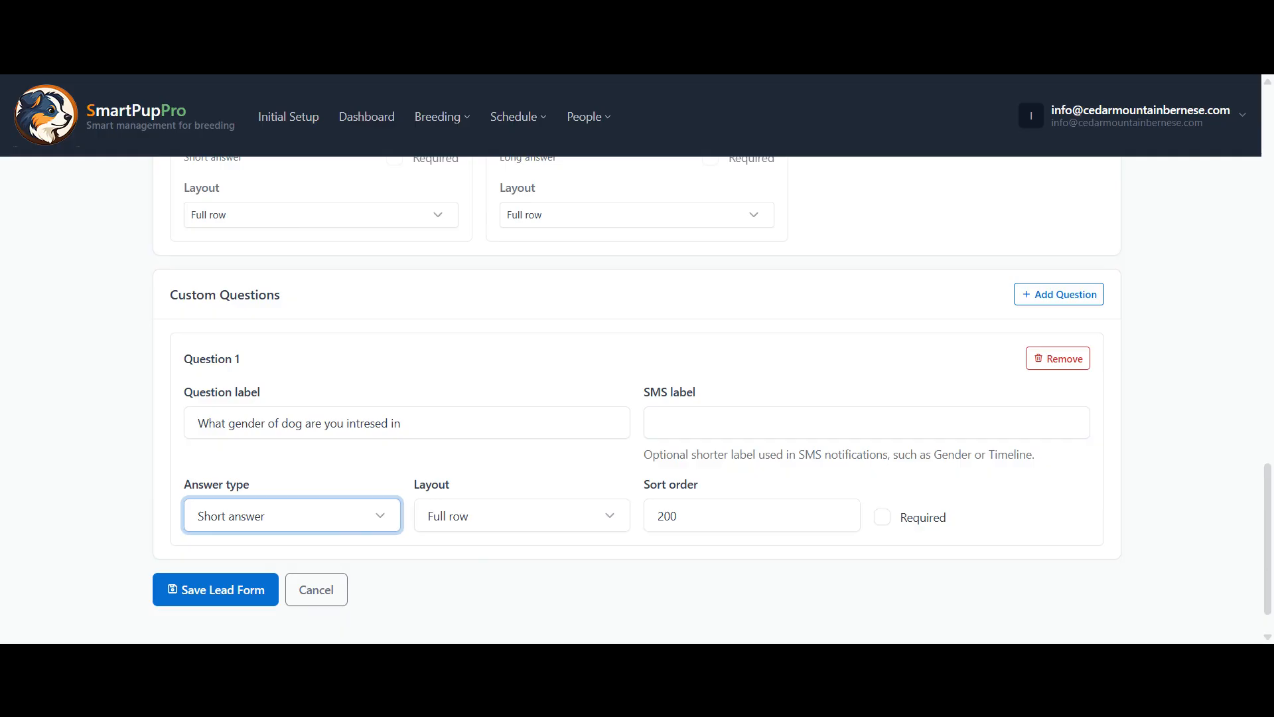
left_click(233, 574)
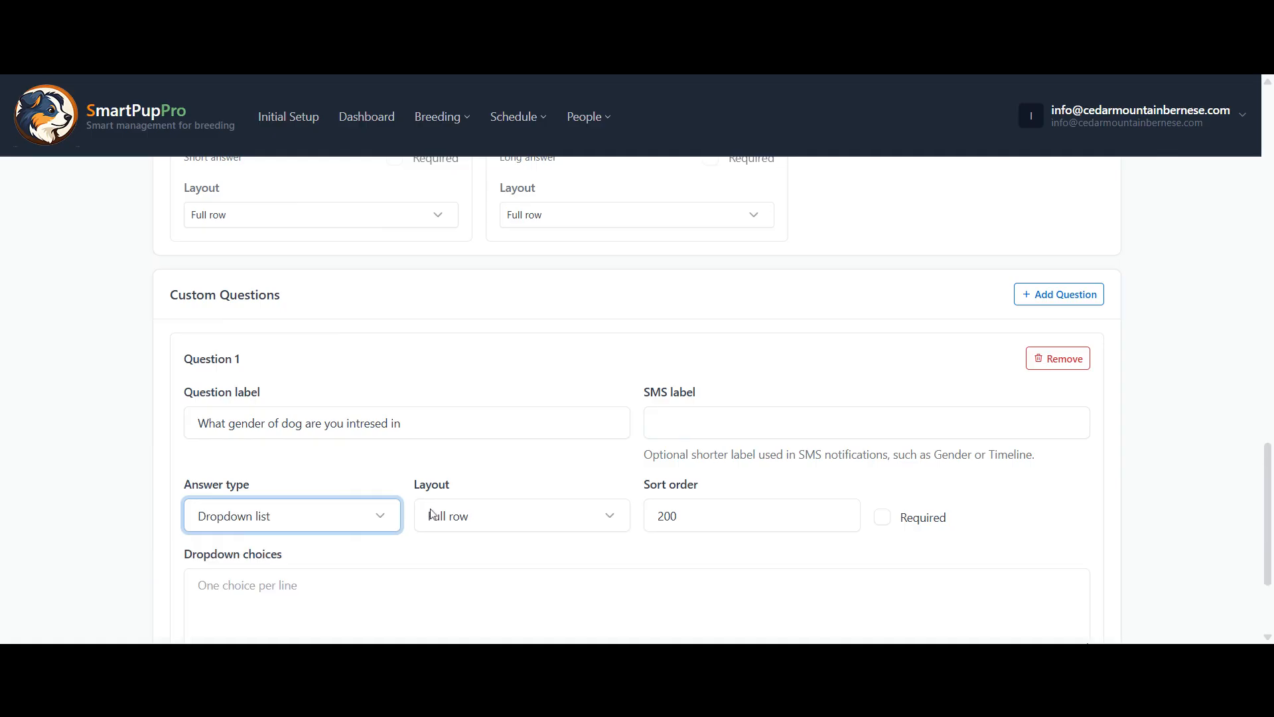
left_click(452, 576)
scroll(637, 398, "down", 2)
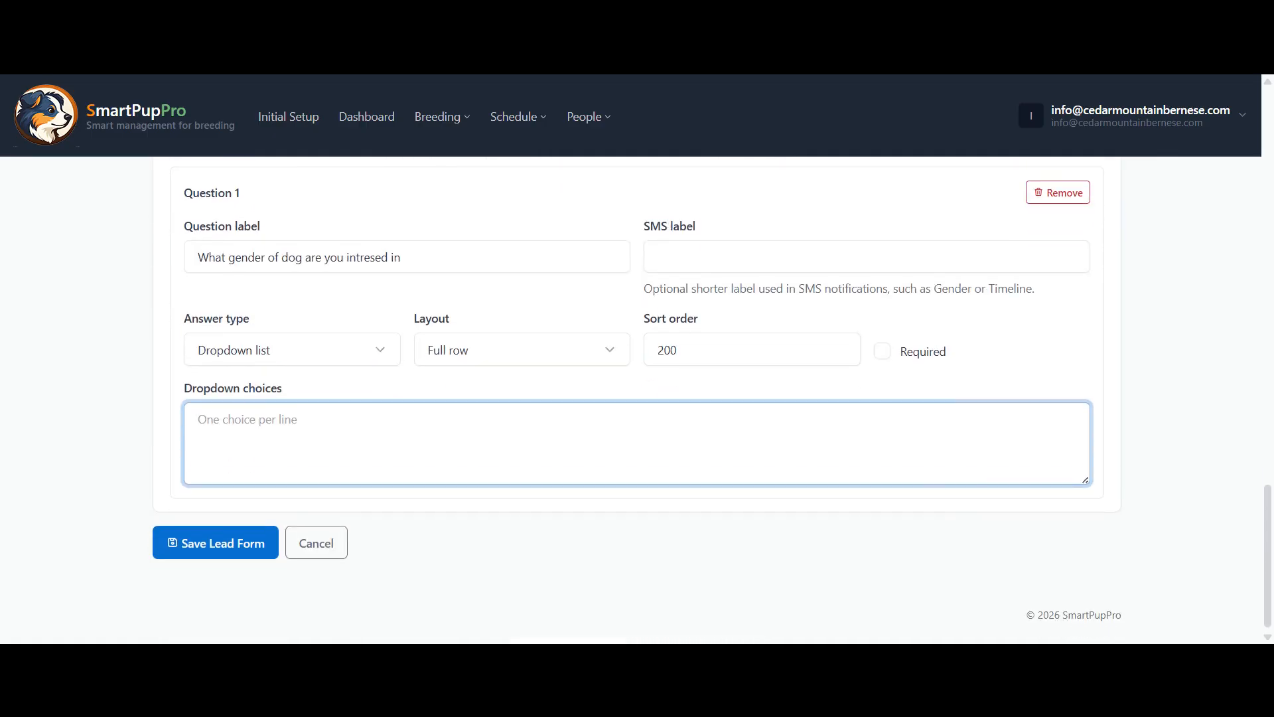
type("Male ")
type("Female")
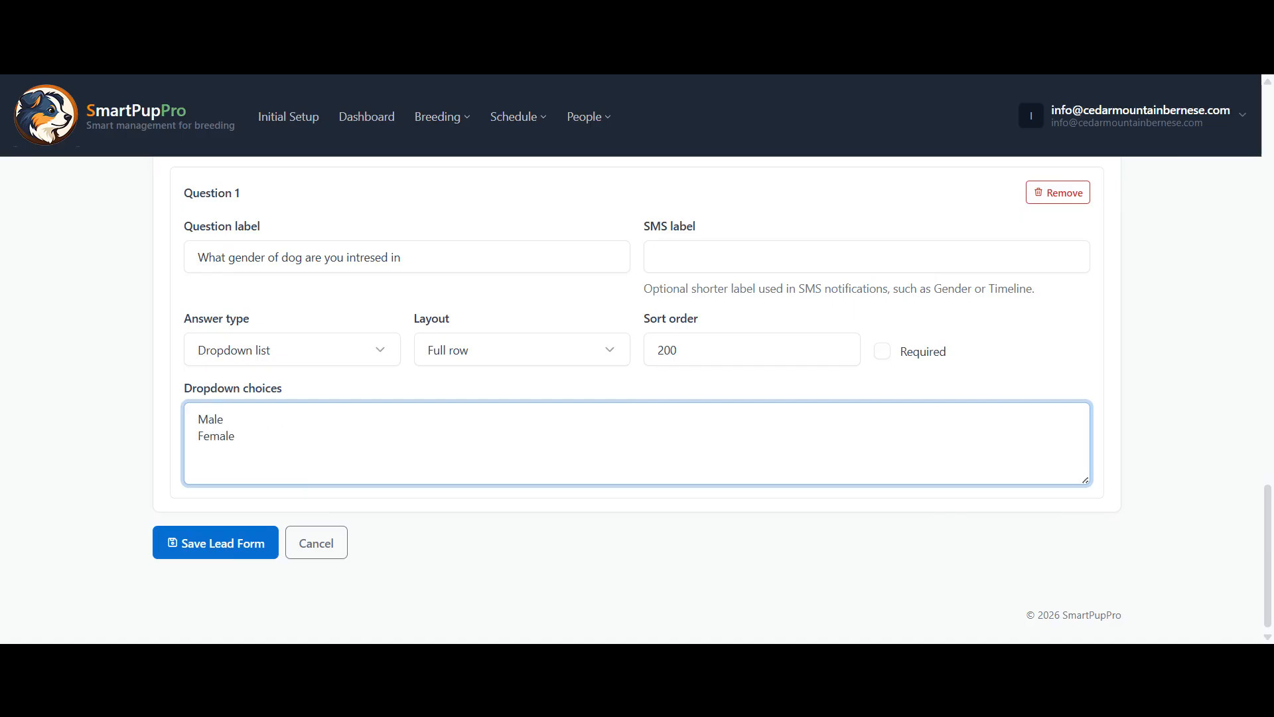
Step: Add a second custom question labelled "Do you have a fenced yard" with the SMS label "fenced yard"
scroll(461, 583, "up", 4)
scroll(484, 572, "down", 1)
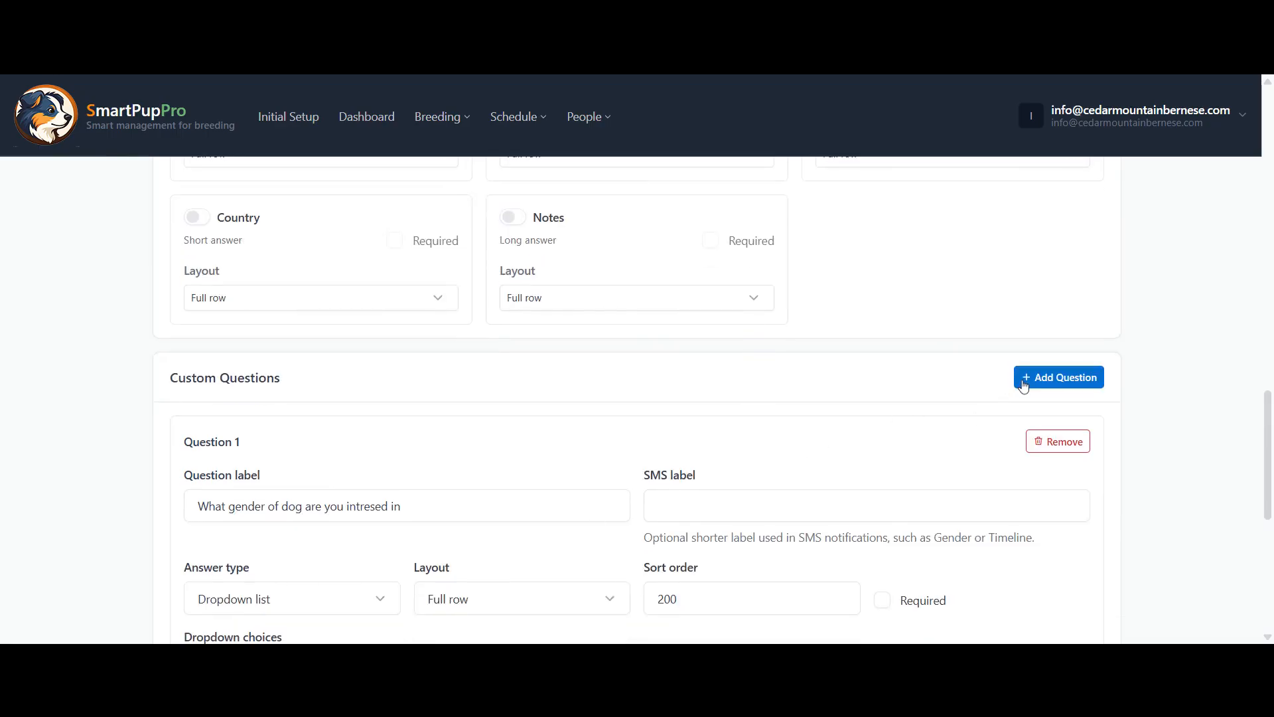
scroll(874, 441, "down", 2)
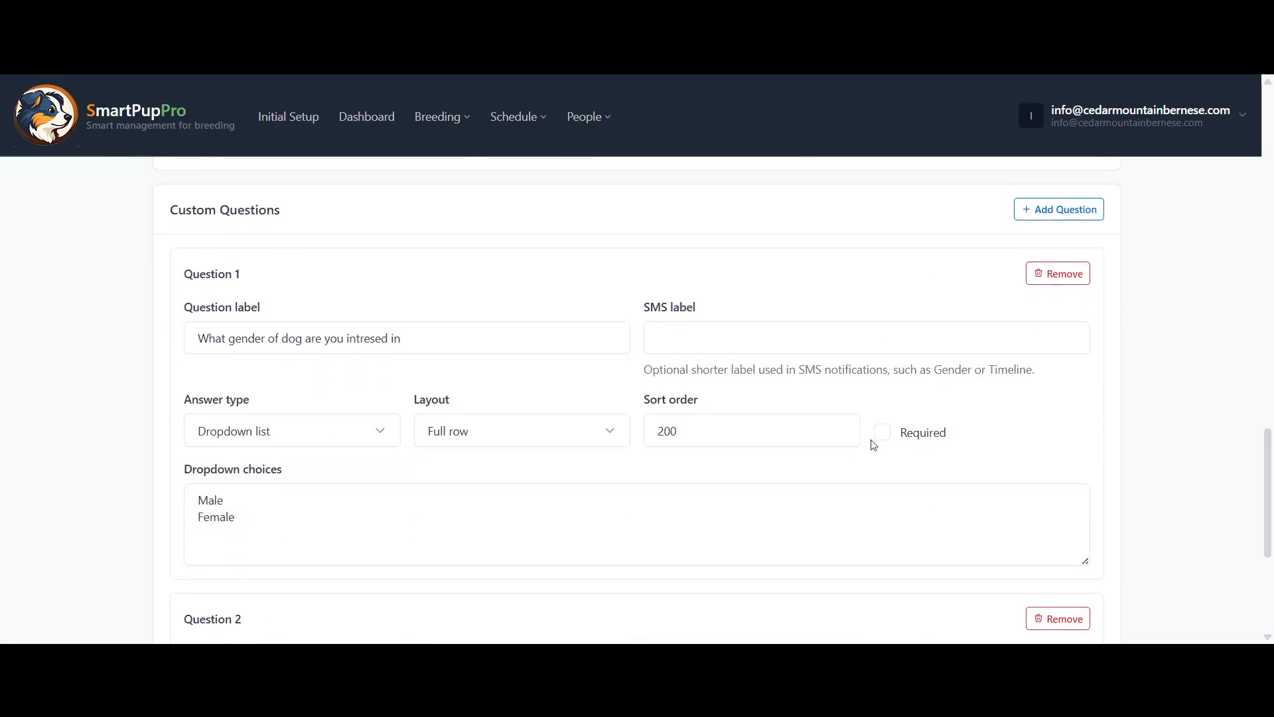
scroll(874, 445, "down", 2)
left_click(398, 519)
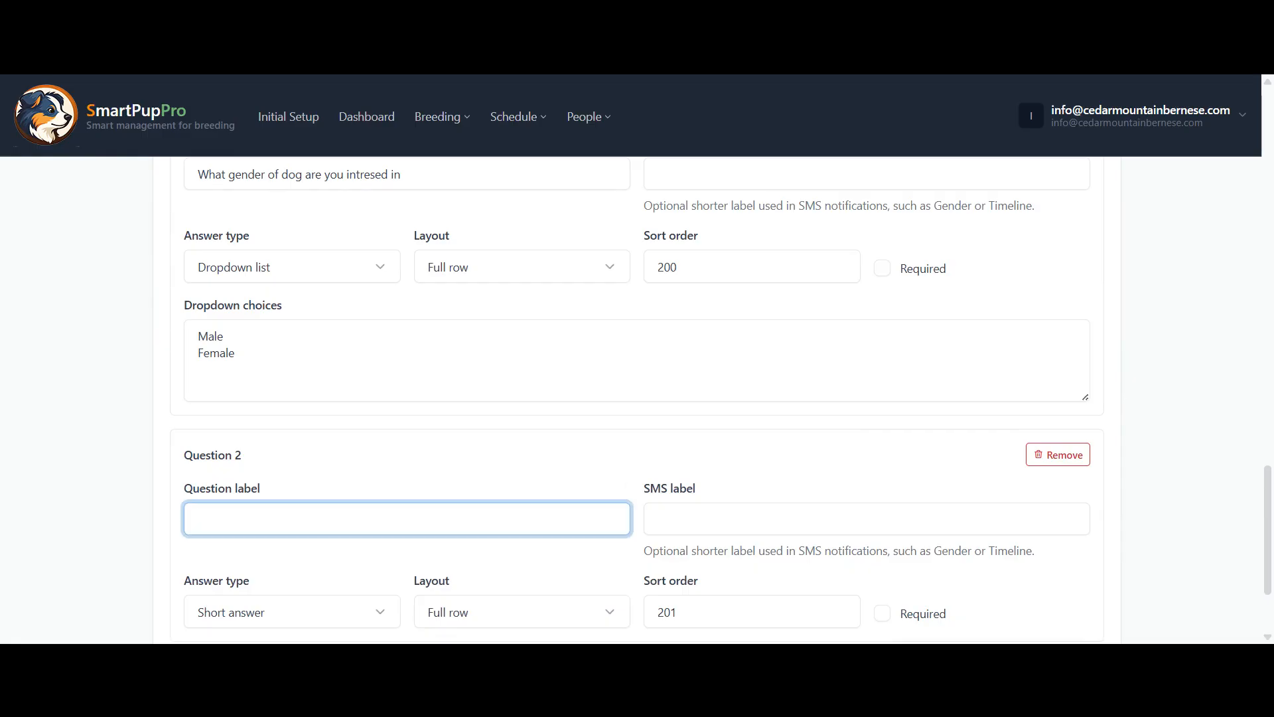
type("Do you have a fenced yeard")
key("BackSpace")
key("BackSpace")
key("BackSpace")
key("BackSpace")
type("ard")
key("Tab")
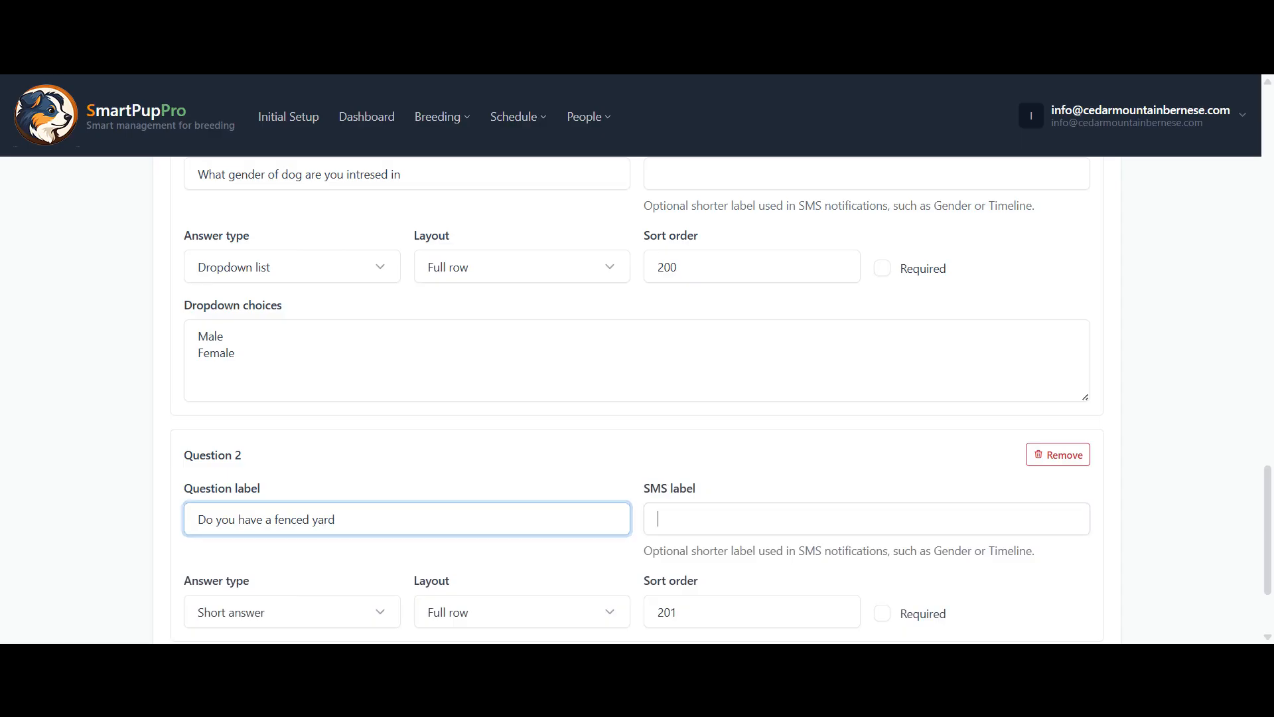
type("fenced yard")
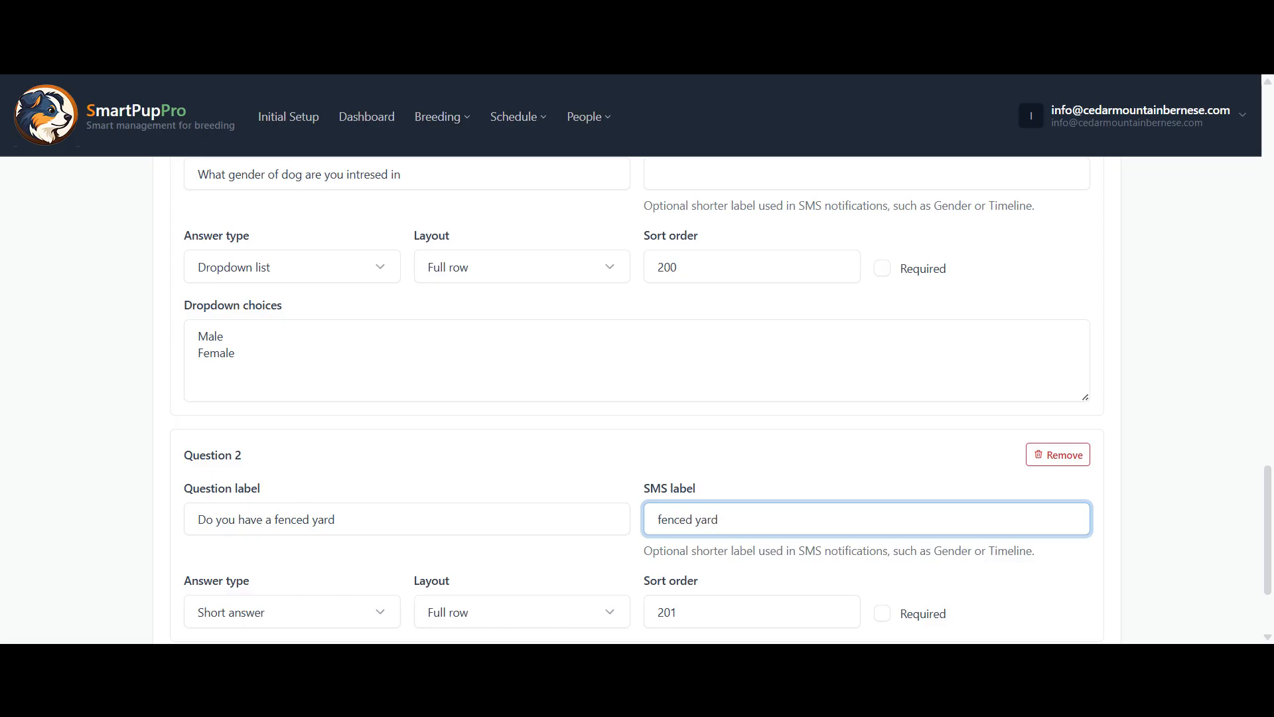
Step: Set the fenced yard question's answer type to Yes / No
scroll(659, 414, "up", 3)
scroll(660, 414, "down", 4)
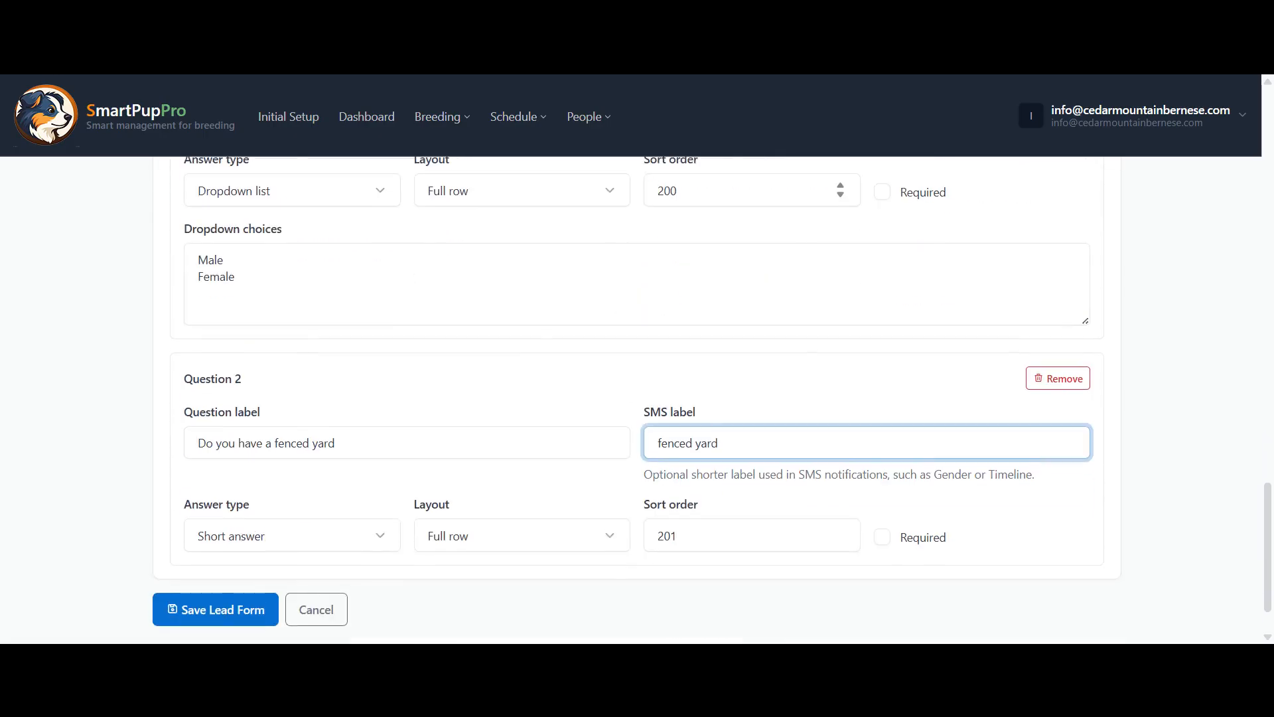
left_click(357, 517)
left_click(282, 470)
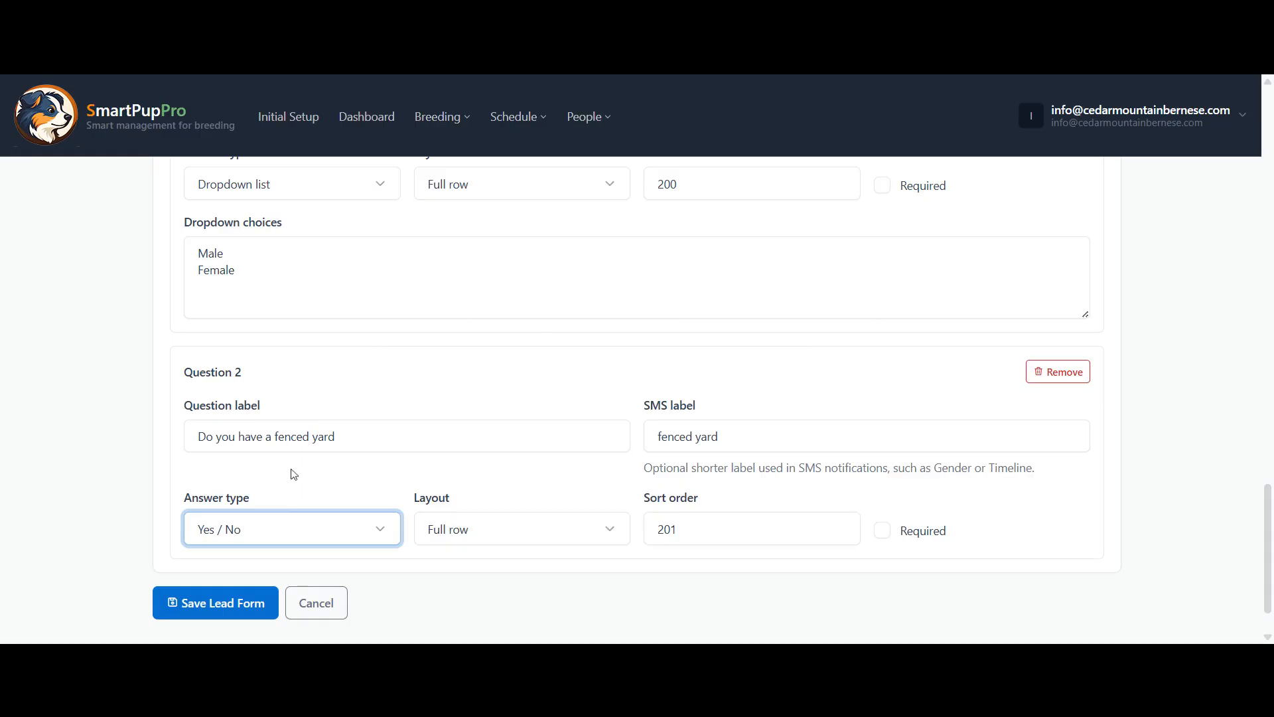
scroll(291, 474, "up", 1)
left_click(479, 626)
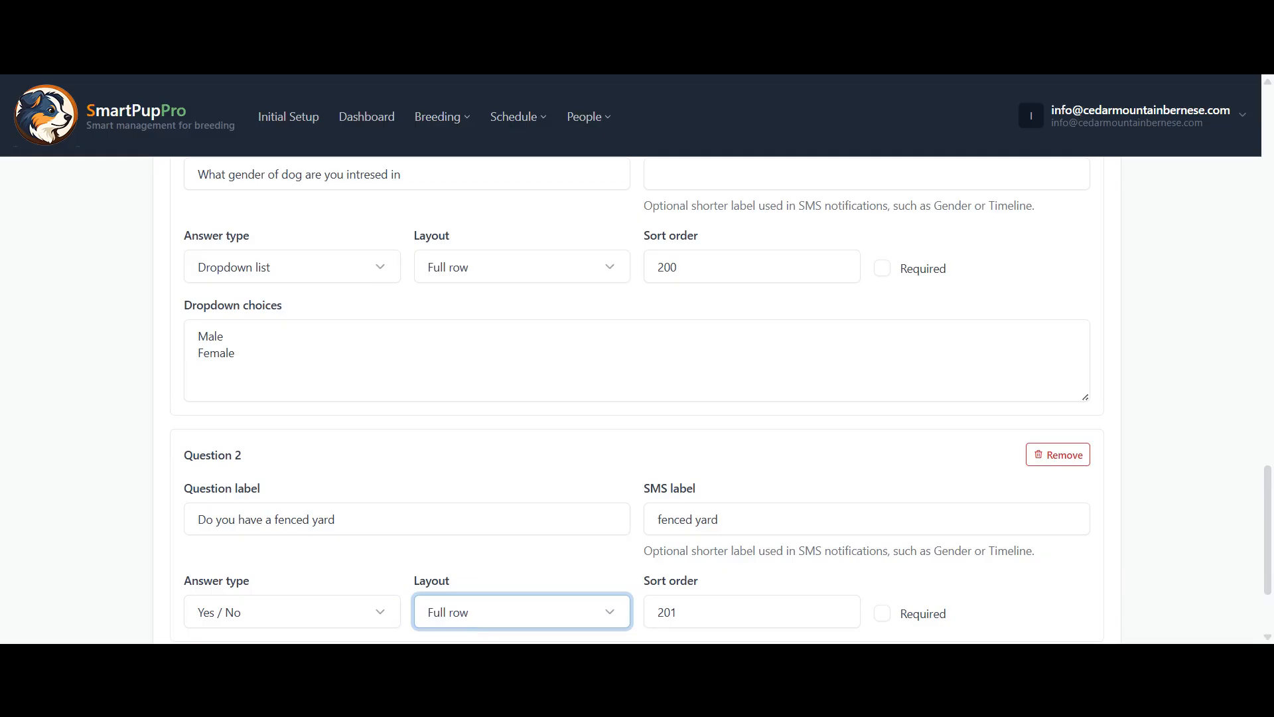
scroll(479, 626, "up", 5)
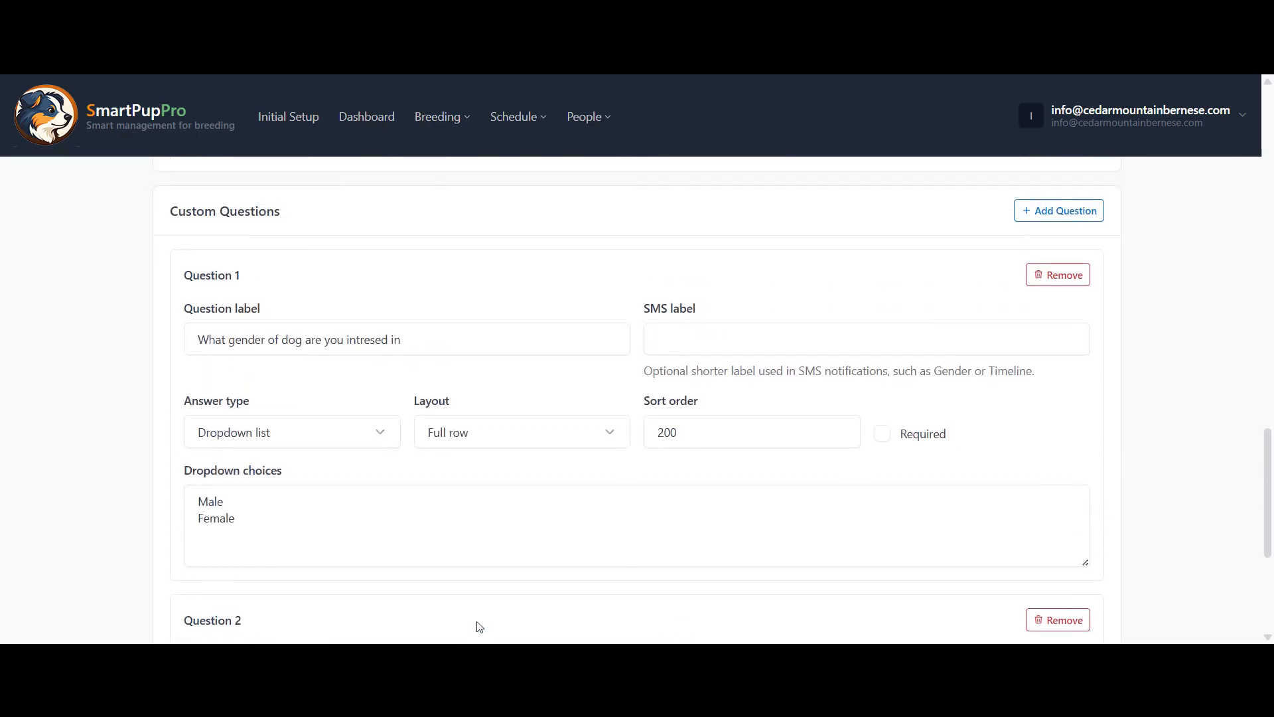
Step: Set the layout of the First name and Last name contact fields to Half row
scroll(479, 626, "down", 6)
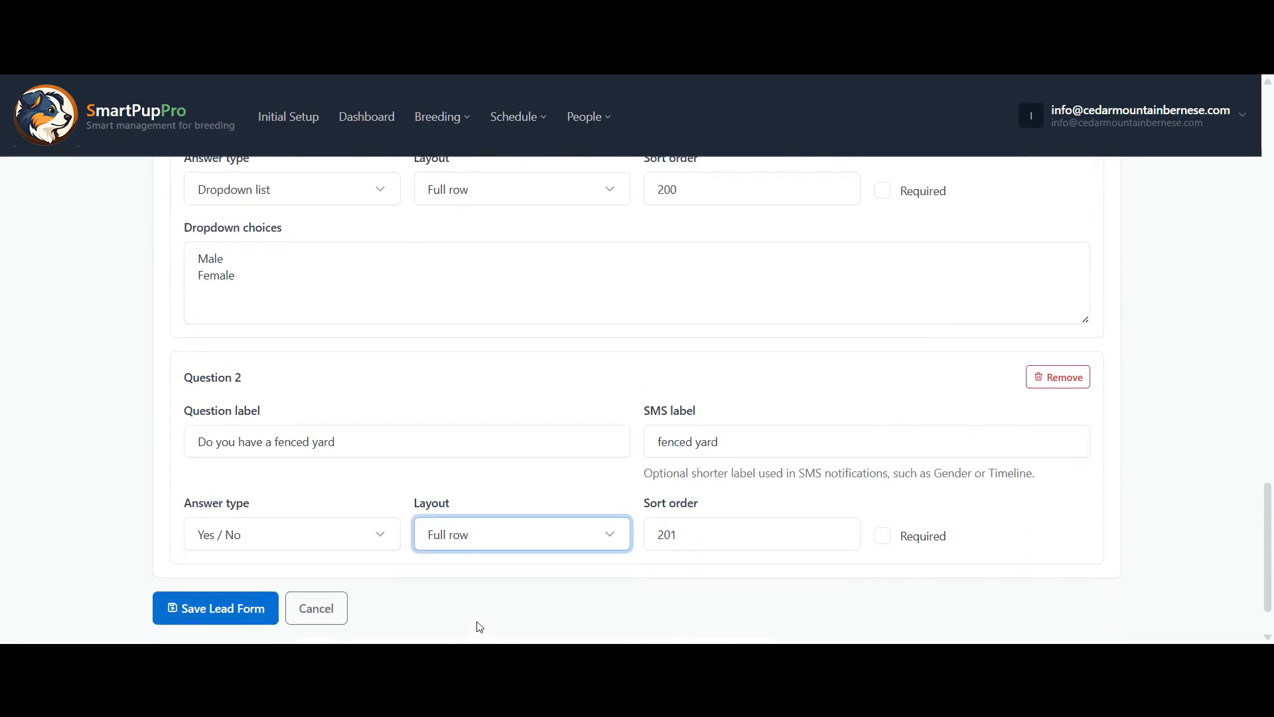
scroll(480, 626, "up", 9)
scroll(479, 626, "up", 5)
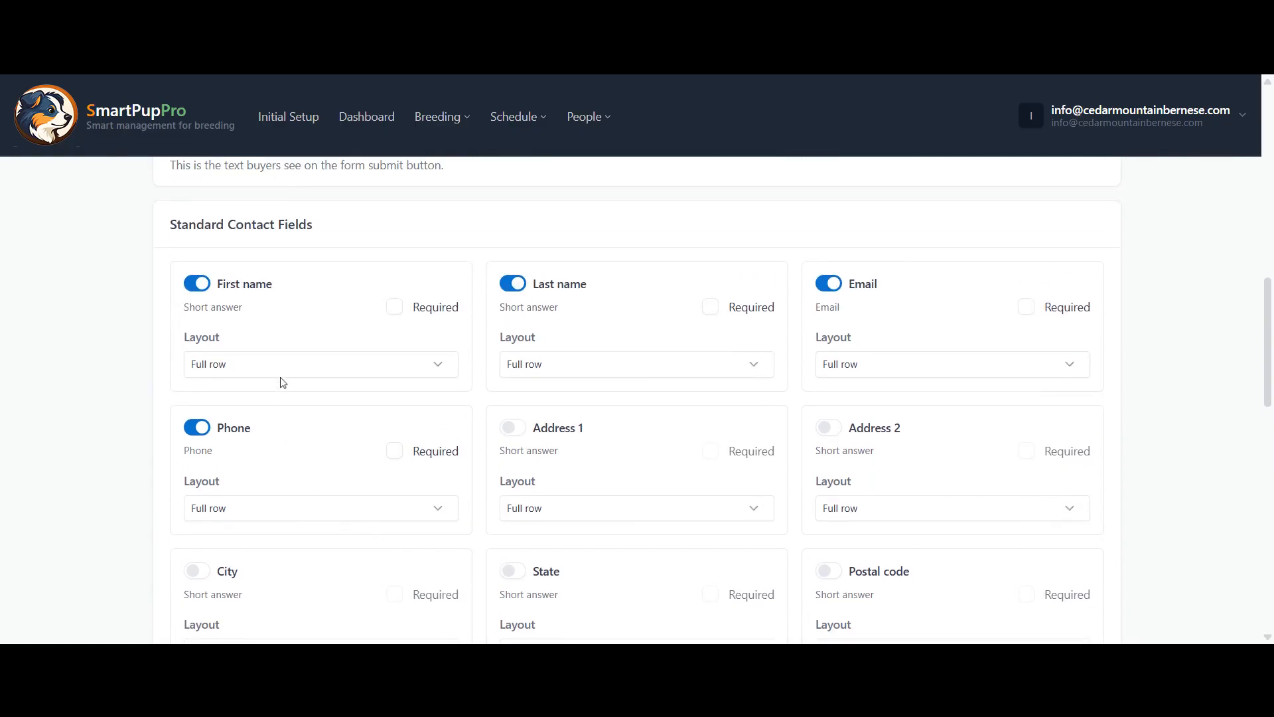
left_click(380, 367)
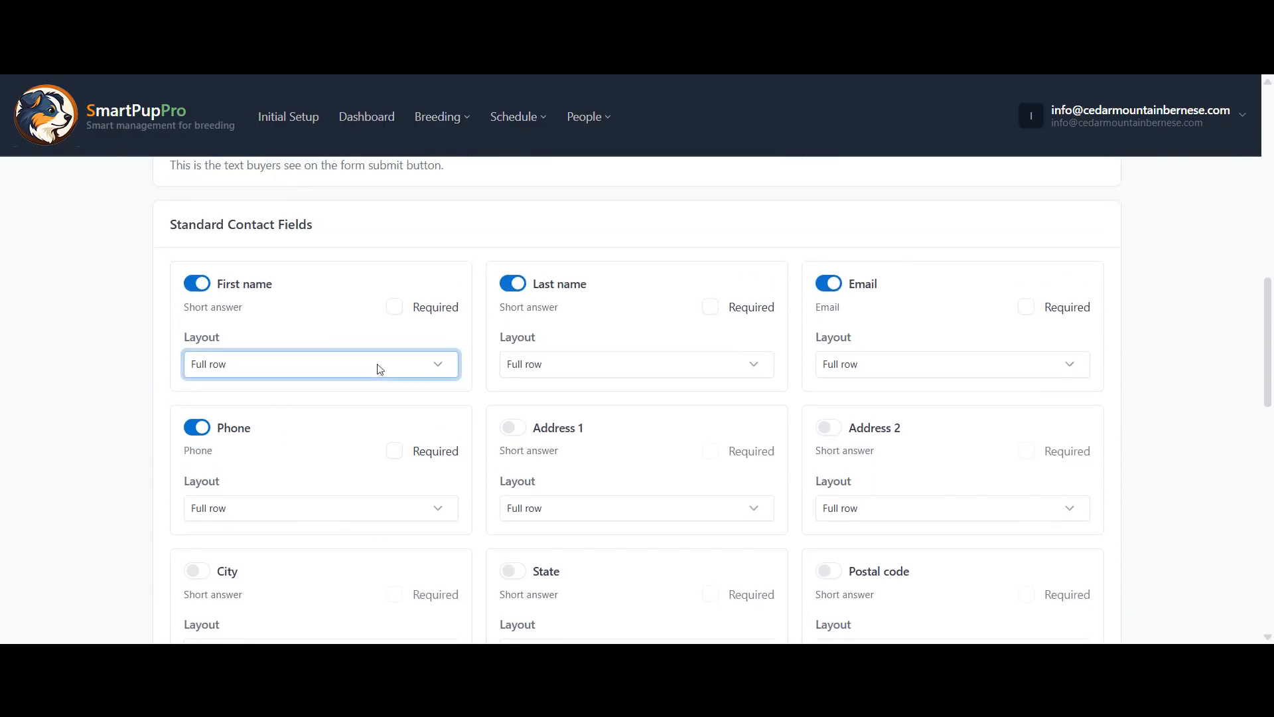
left_click(357, 393)
left_click(533, 369)
left_click(531, 393)
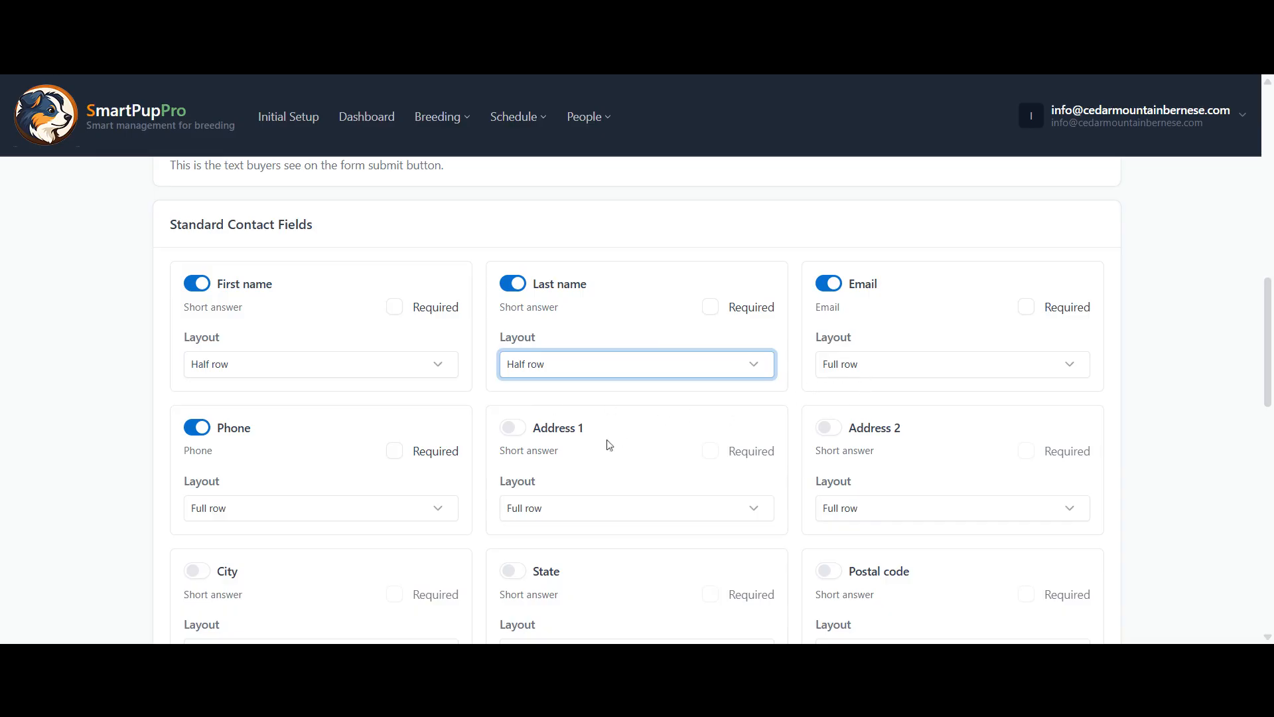
Step: Save the new lead form with its contact fields and custom questions
scroll(601, 445, "down", 6)
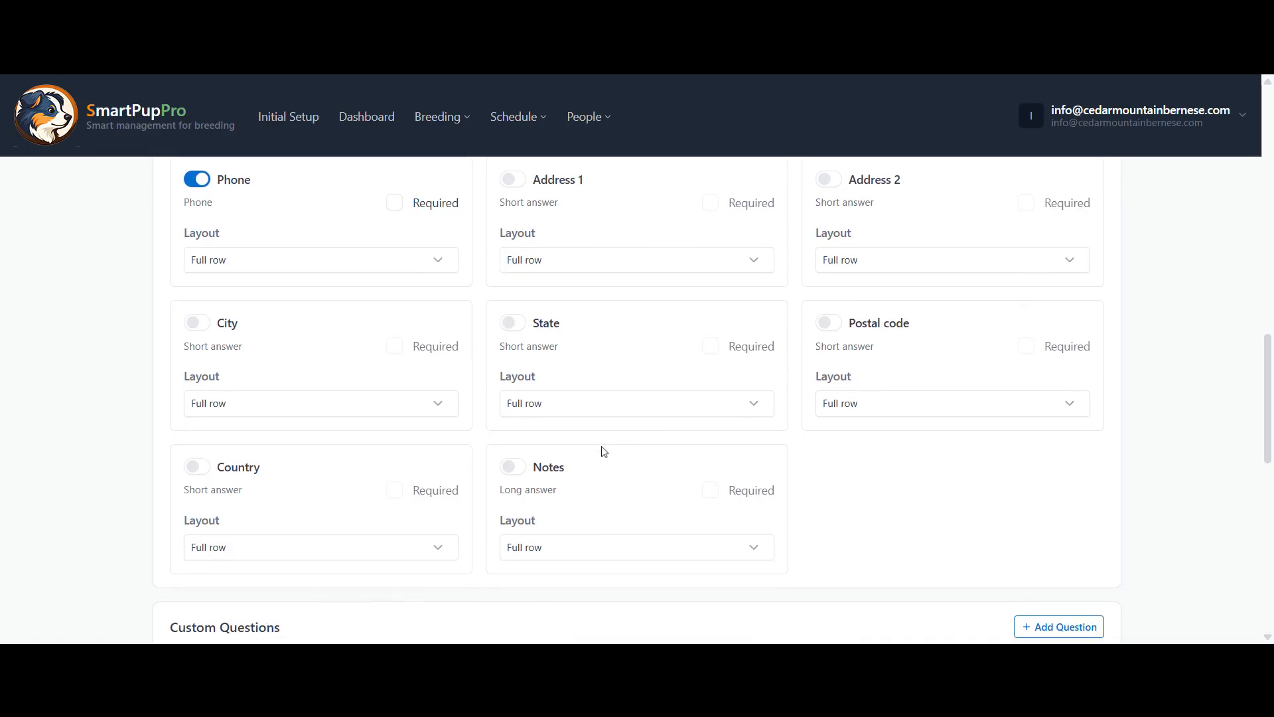
scroll(602, 450, "down", 7)
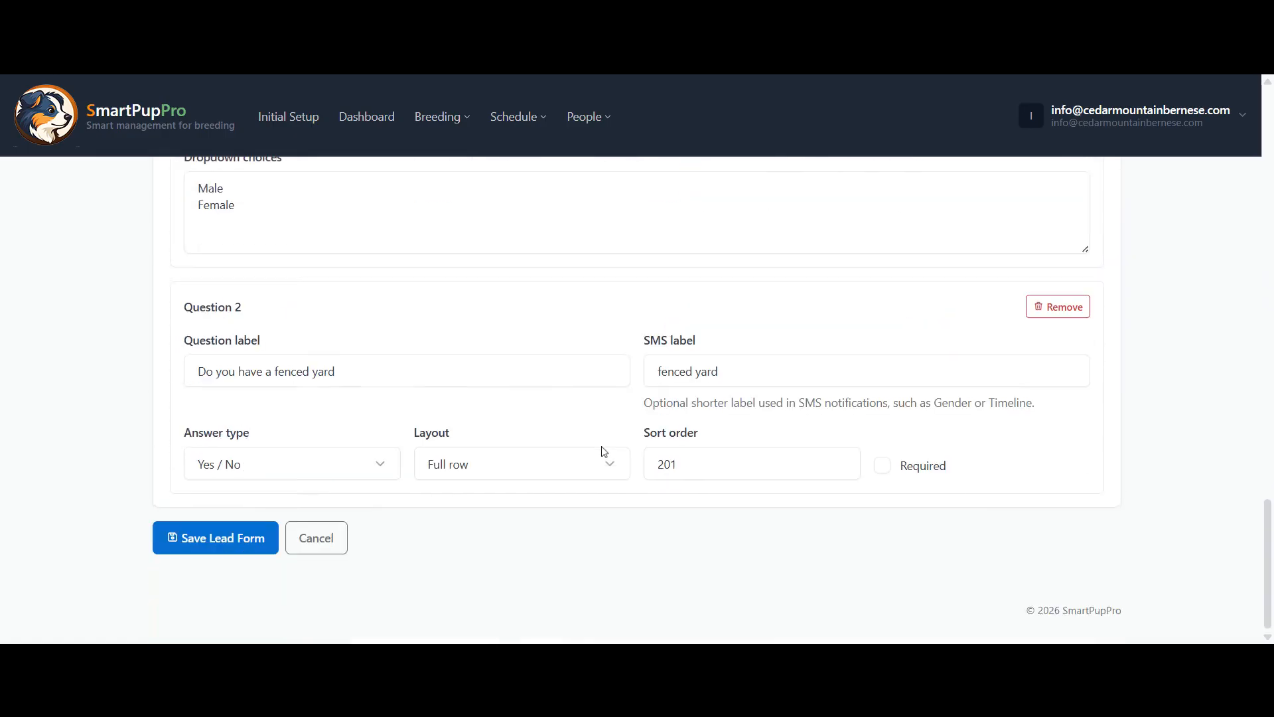
left_click(247, 538)
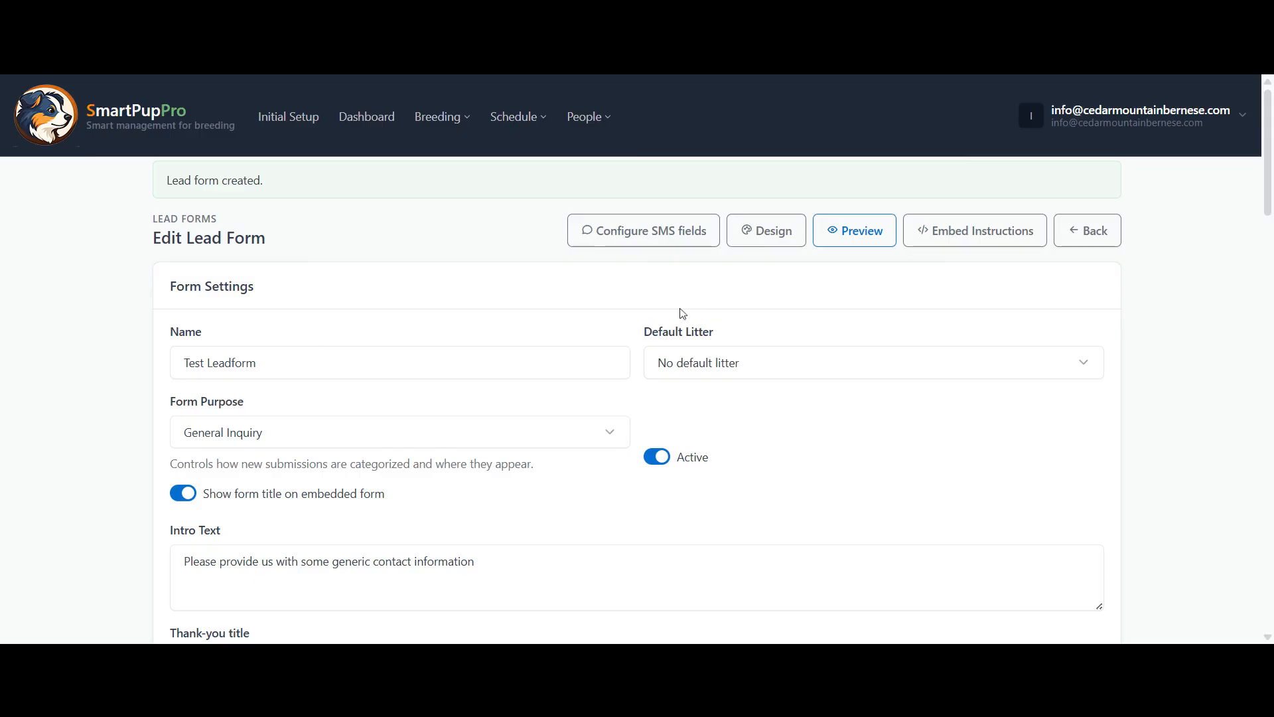
Step: Preview the saved form and look through its contact fields and custom questions
left_click(849, 232)
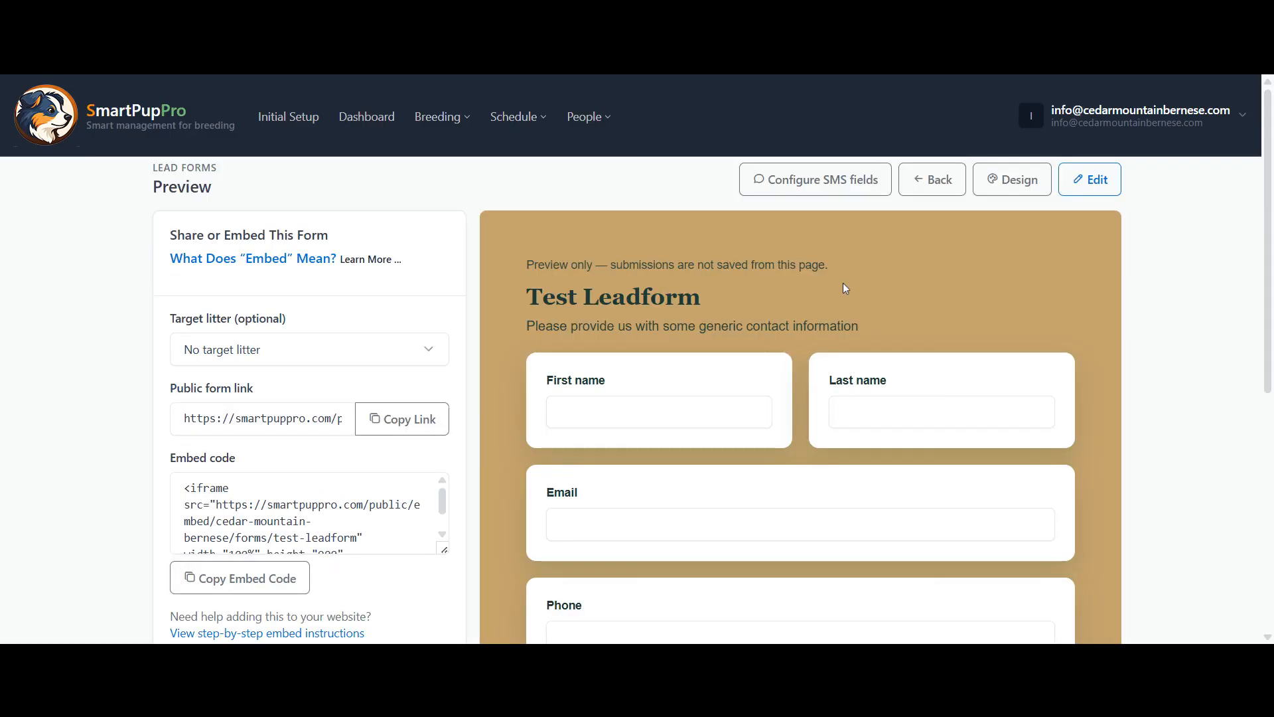
scroll(846, 288, "down", 1)
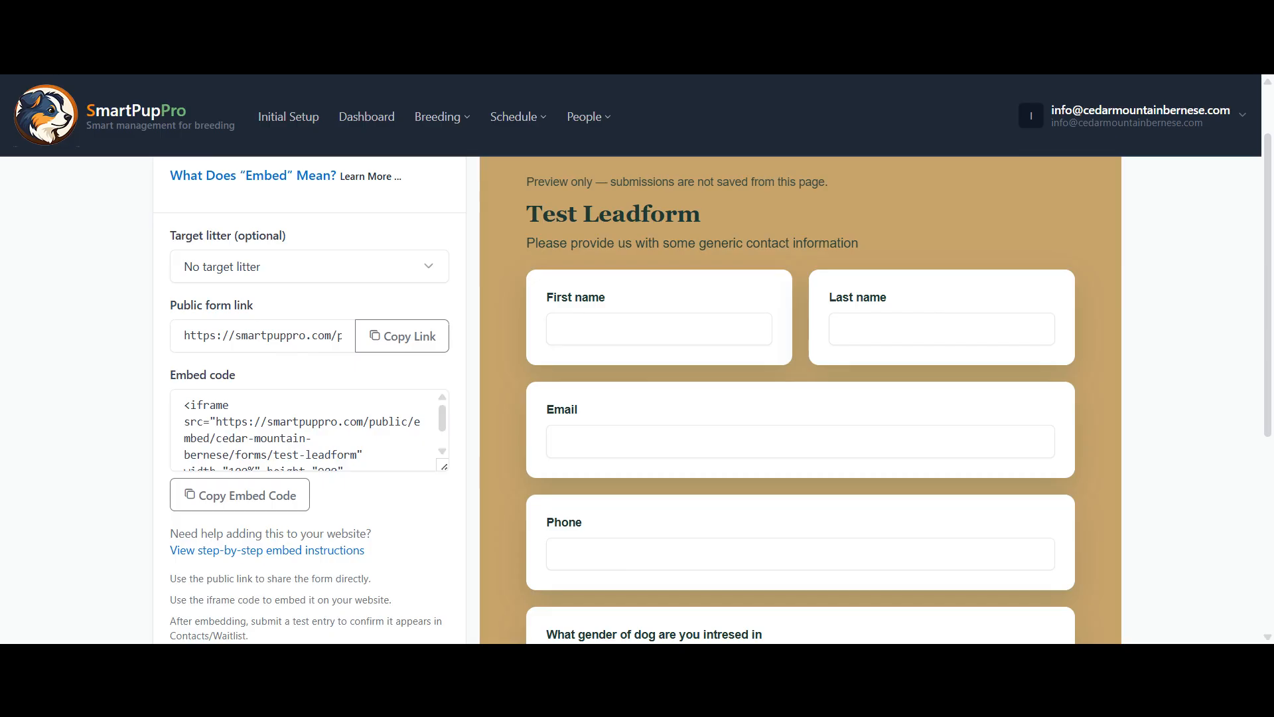
scroll(742, 458, "down", 3)
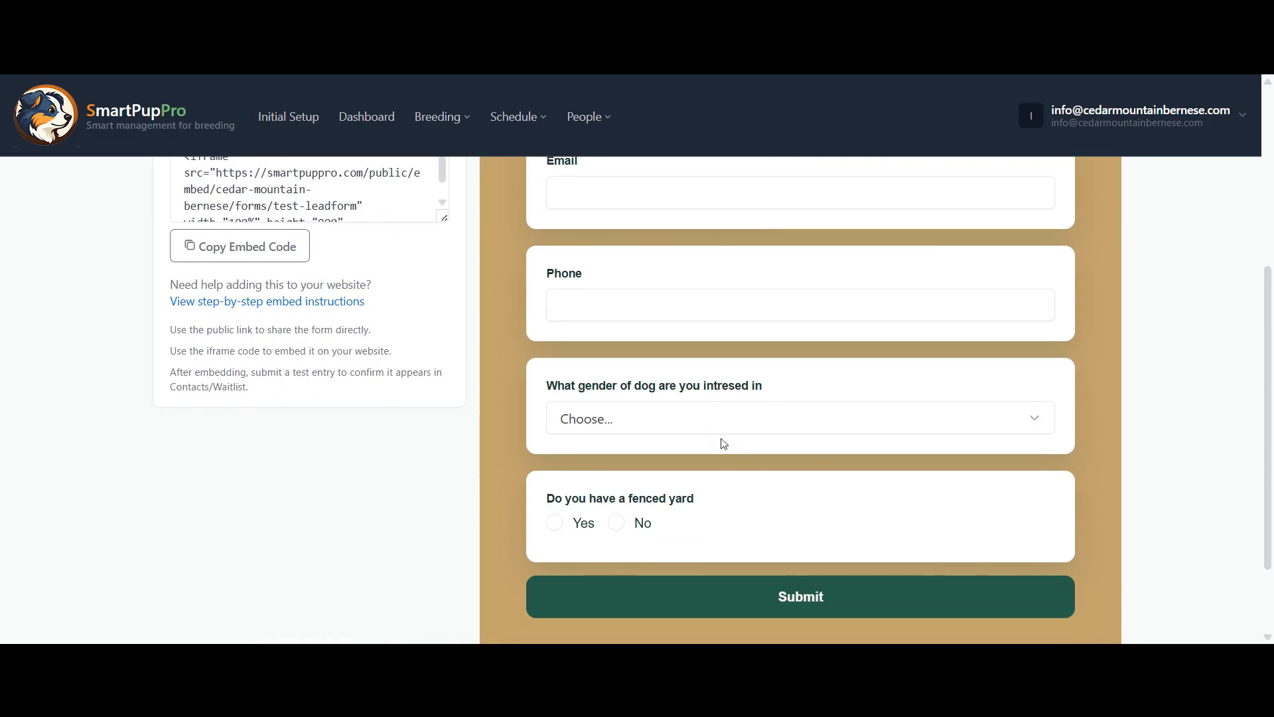
scroll(724, 443, "up", 4)
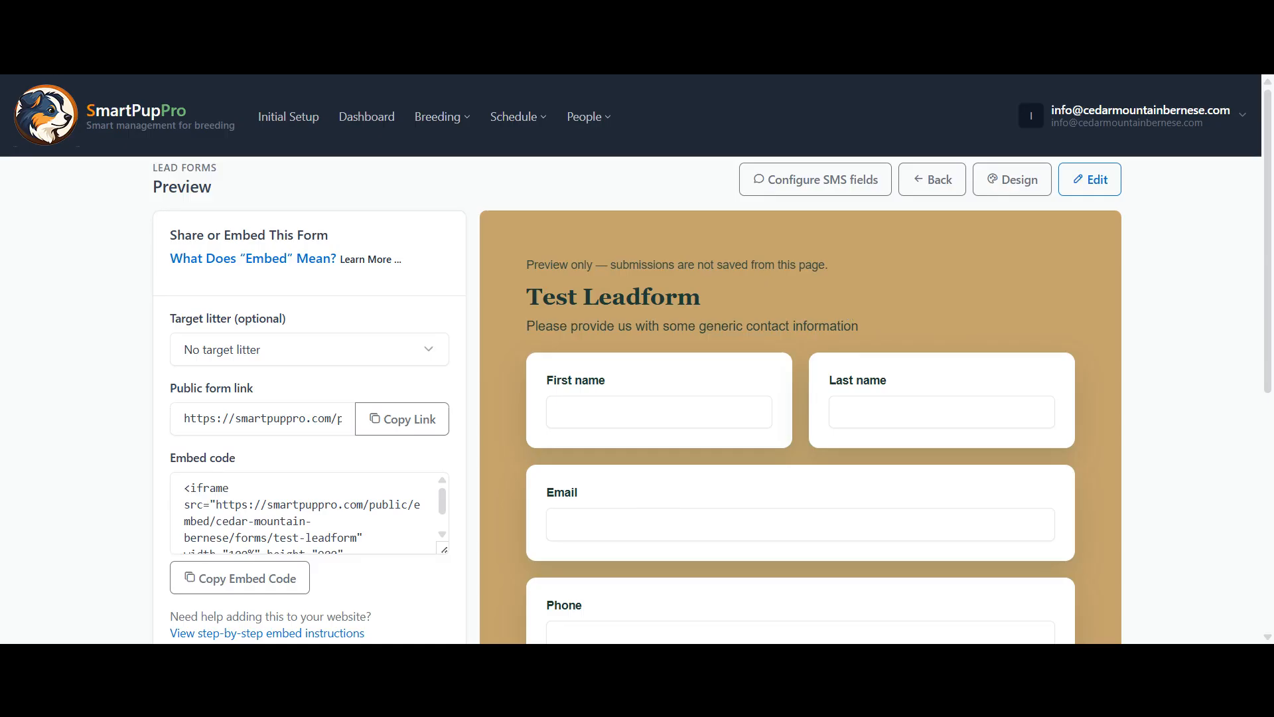
Step: Open the form's design settings and set the typography font family to Arial
left_click(998, 187)
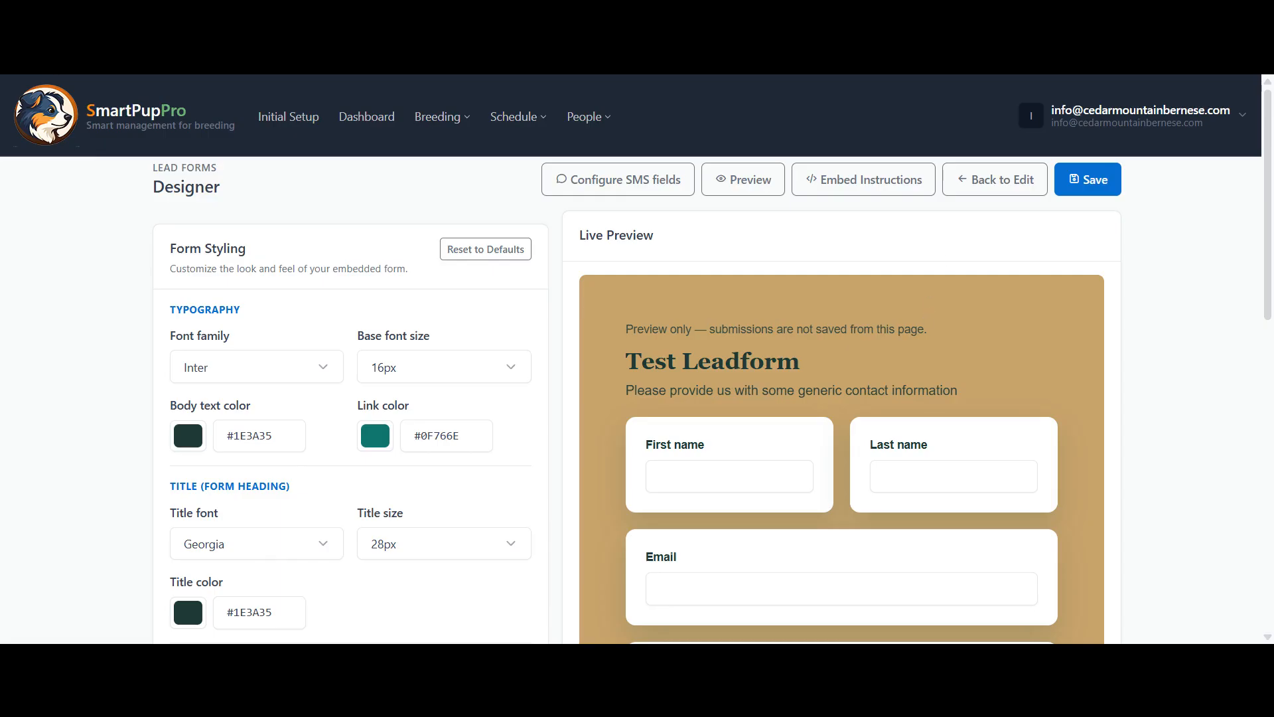
scroll(753, 350, "down", 2)
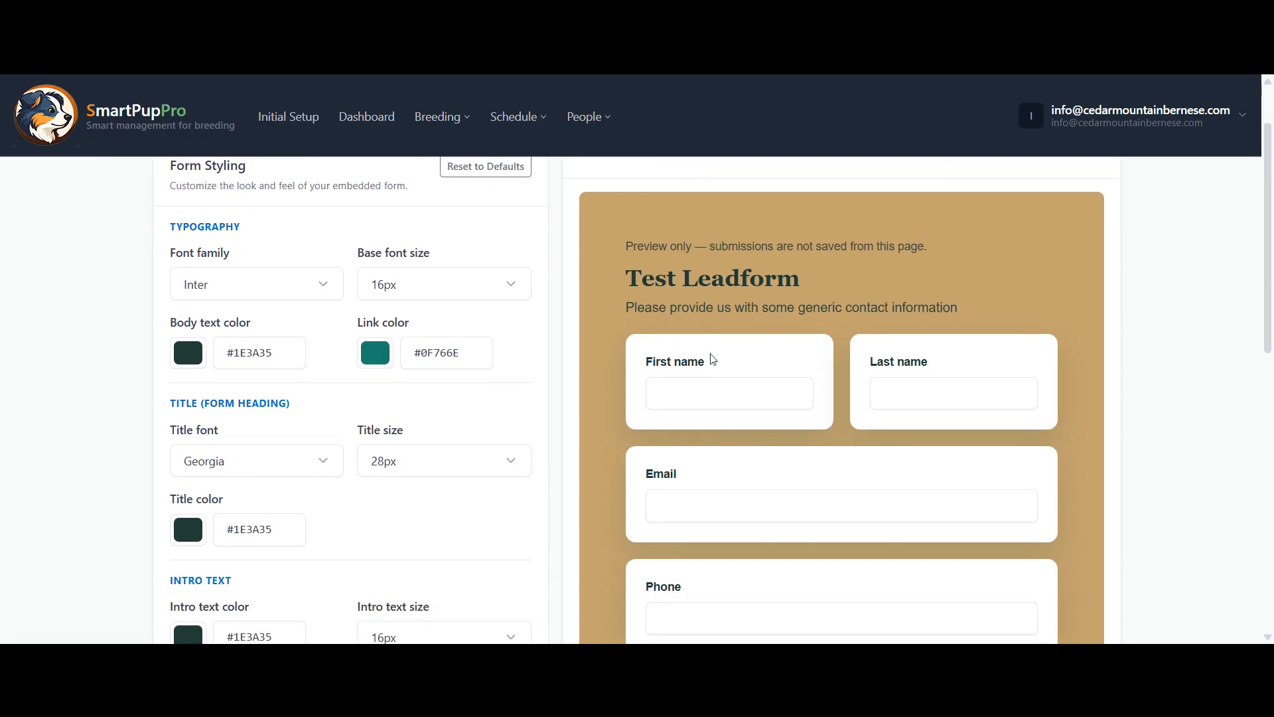
left_click(335, 291)
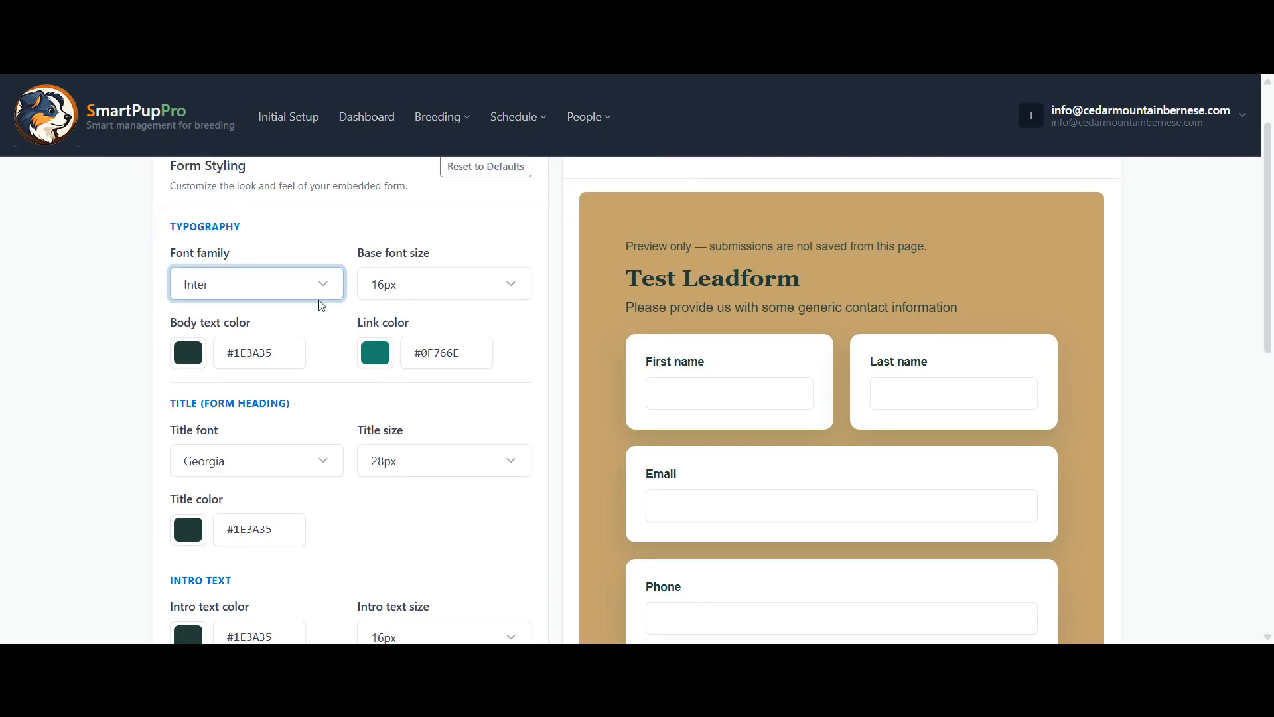
left_click(313, 338)
Step: Review the remaining styling options down to the button colors, and save the form design
scroll(327, 395, "down", 1)
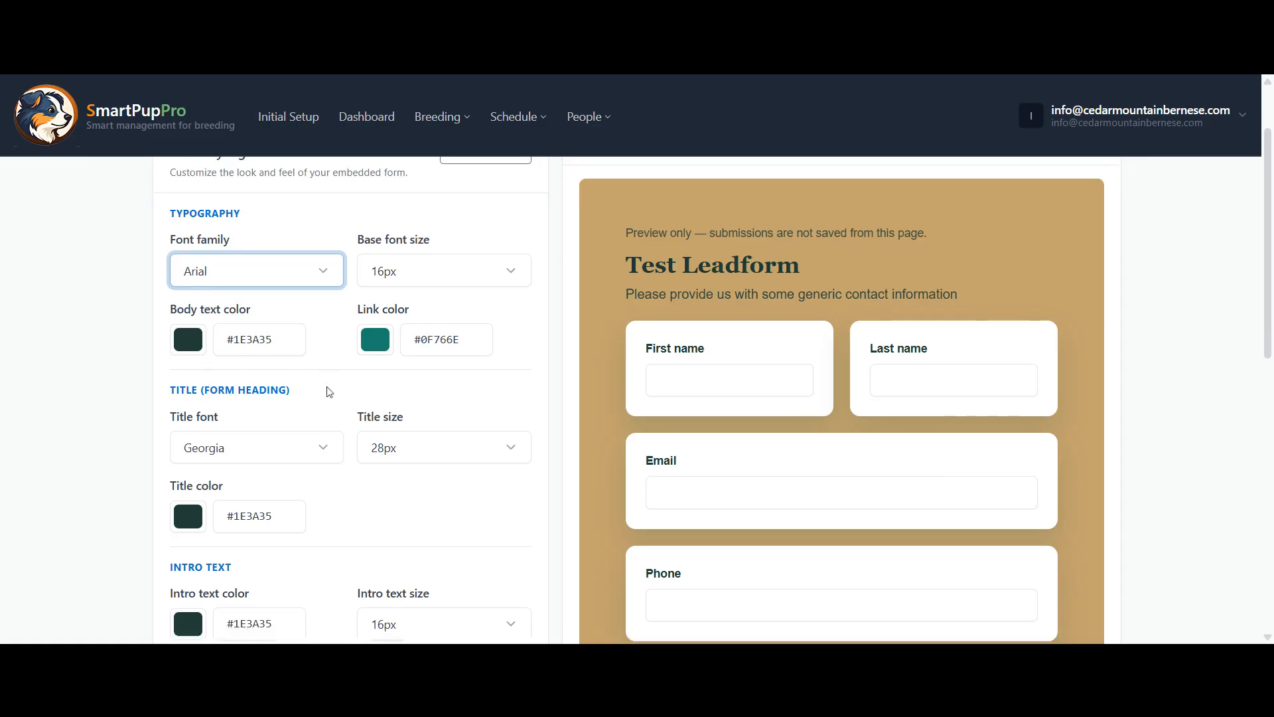
scroll(355, 396, "down", 1)
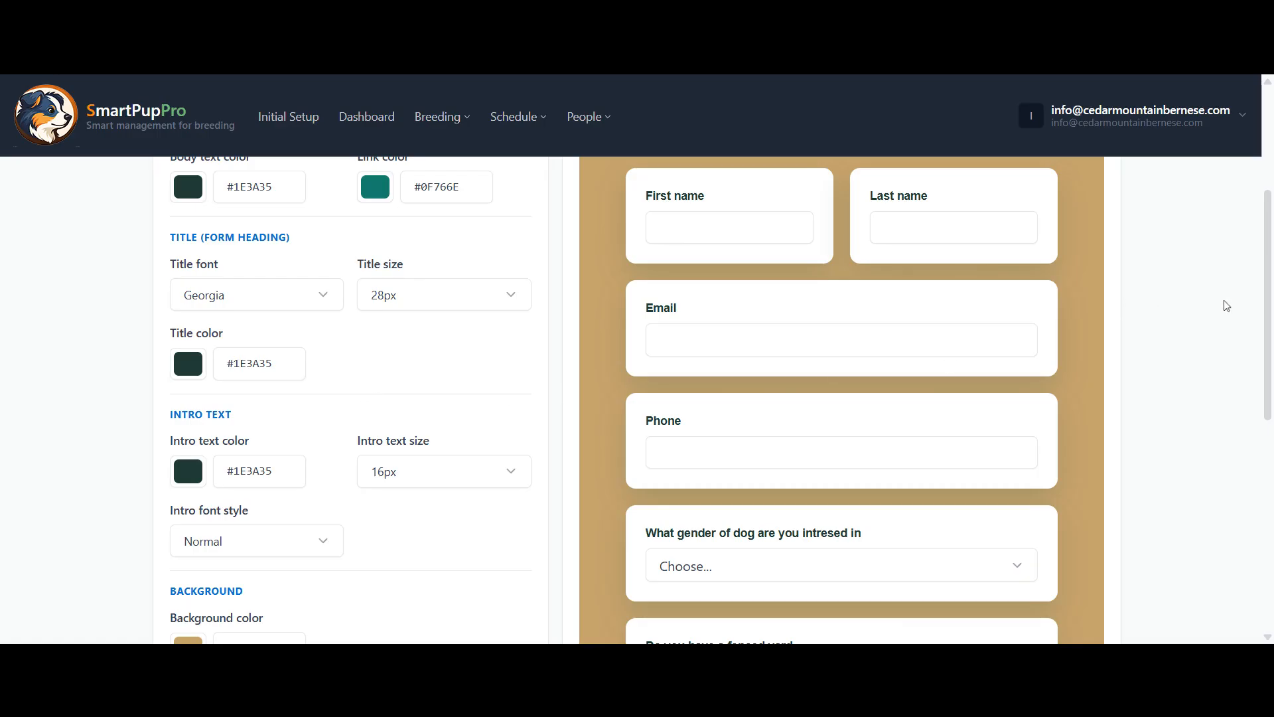
left_click_drag(1270, 291, 1271, 470)
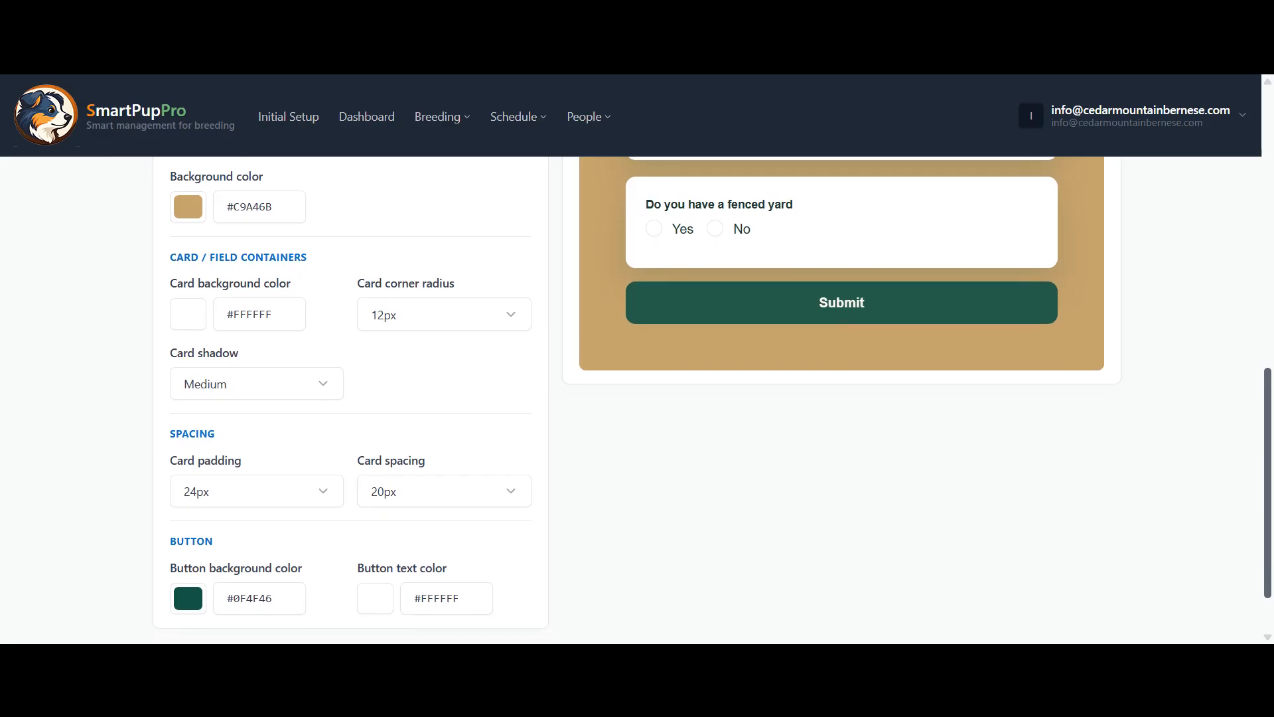
scroll(823, 441, "down", 1)
scroll(822, 442, "up", 8)
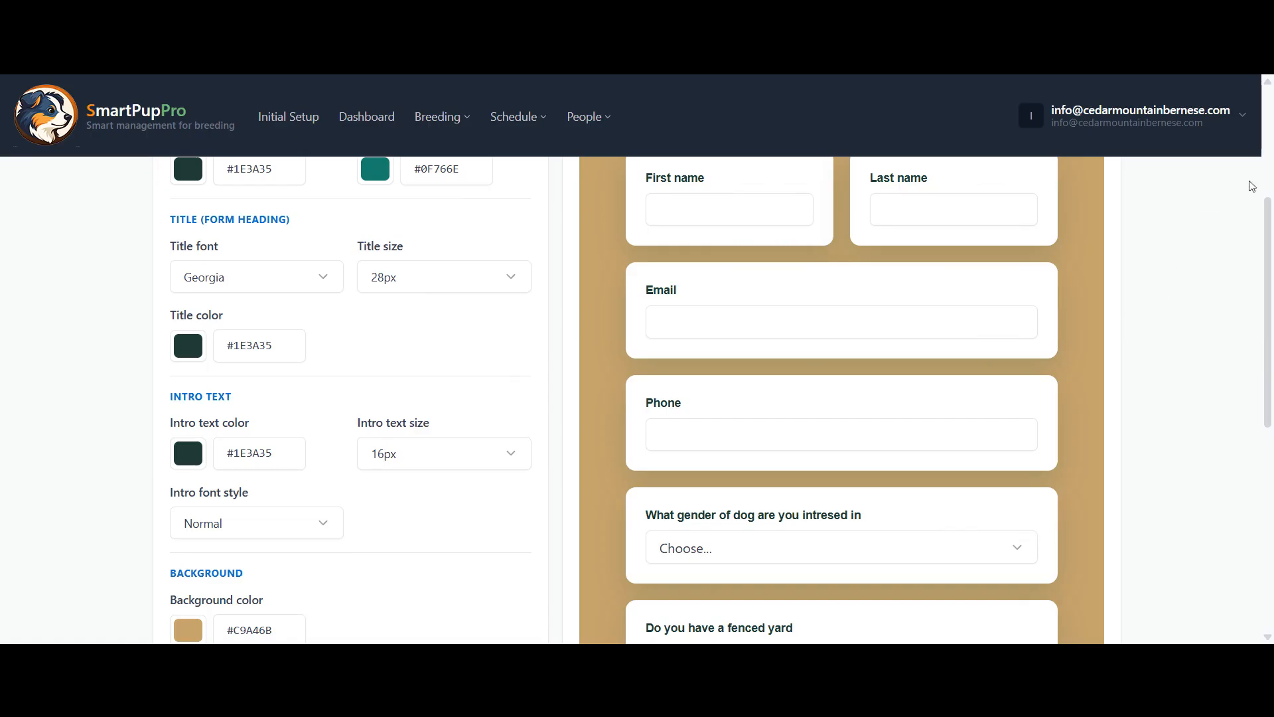
left_click(1265, 166)
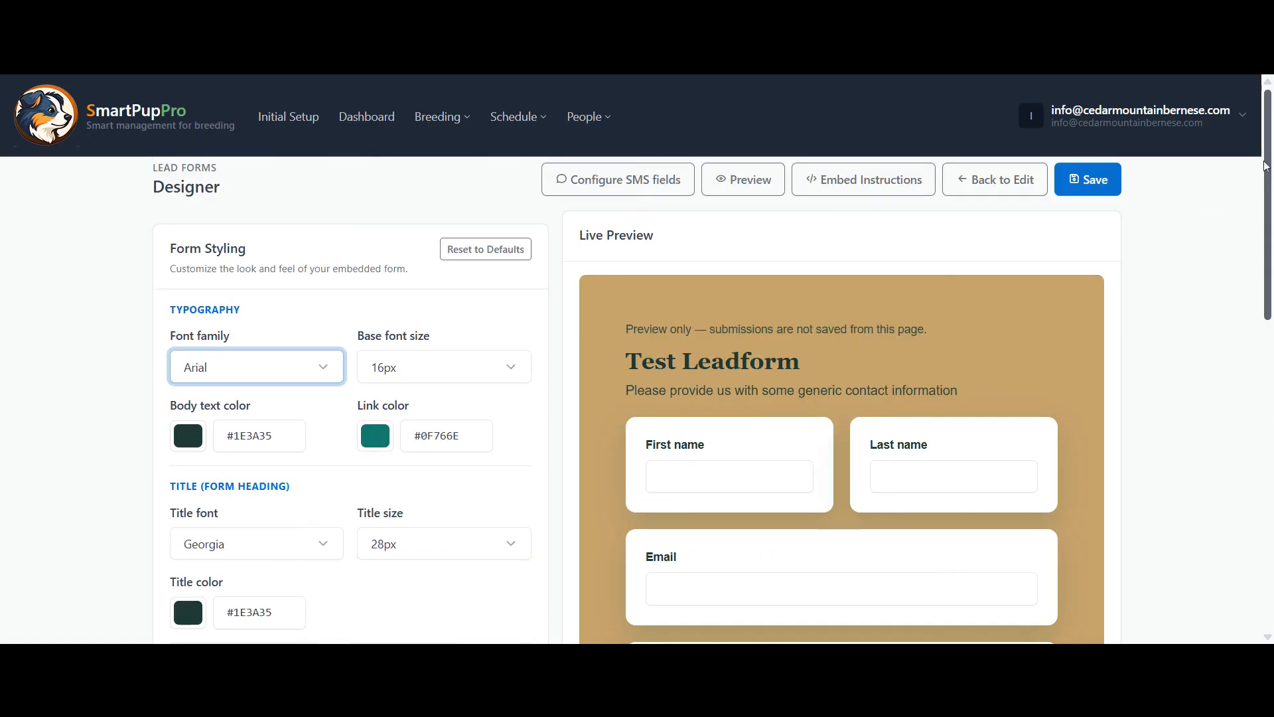
left_click(1104, 178)
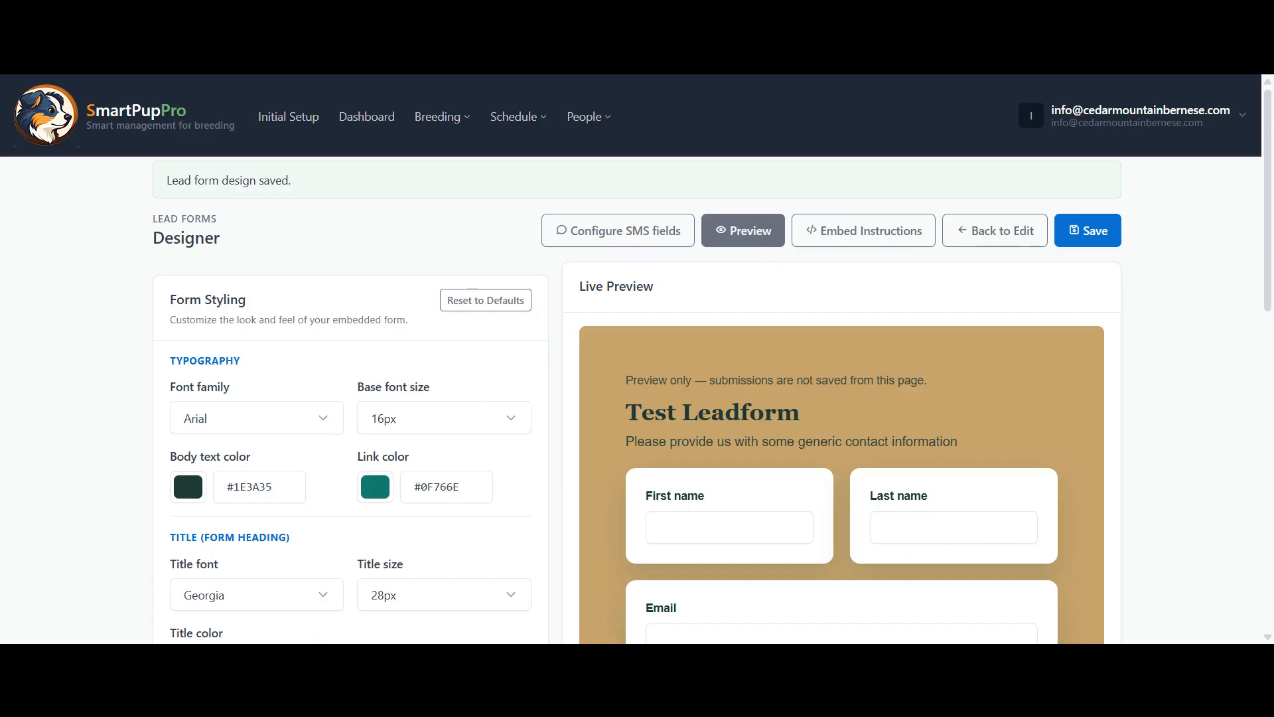
Step: Open the form preview again and copy the form's iframe embed code
left_click(743, 231)
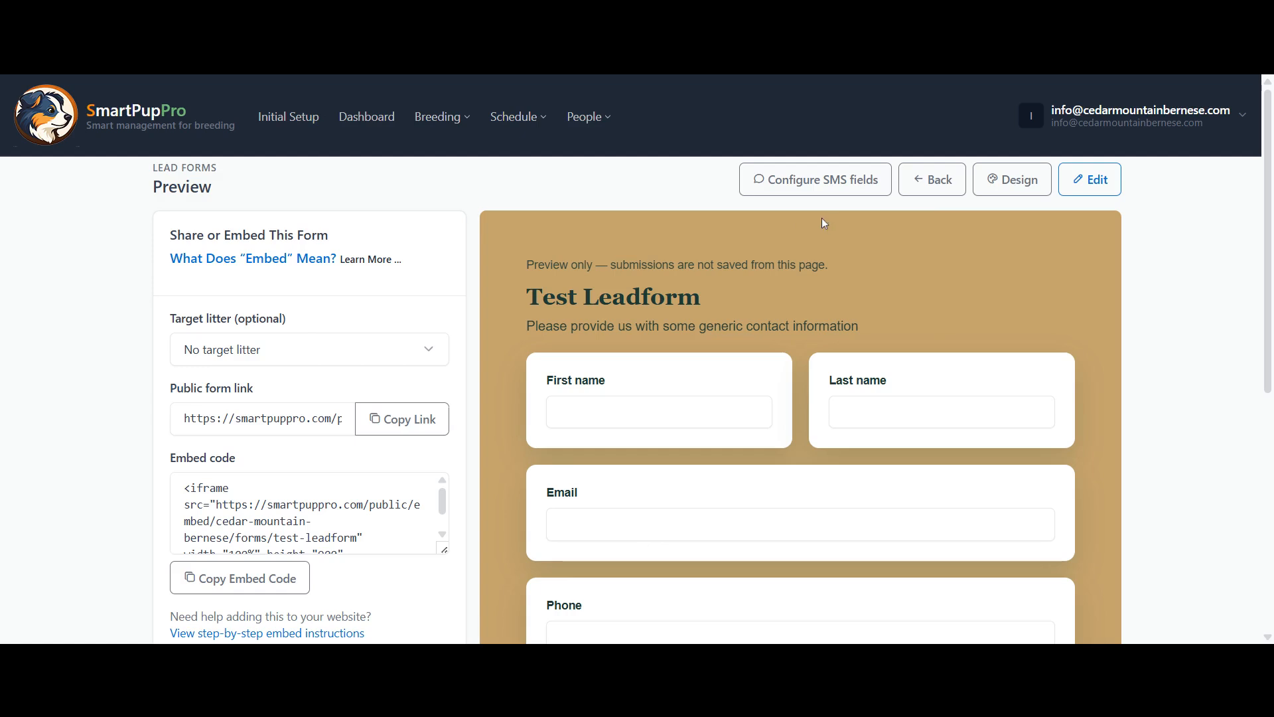
scroll(823, 218, "down", 1)
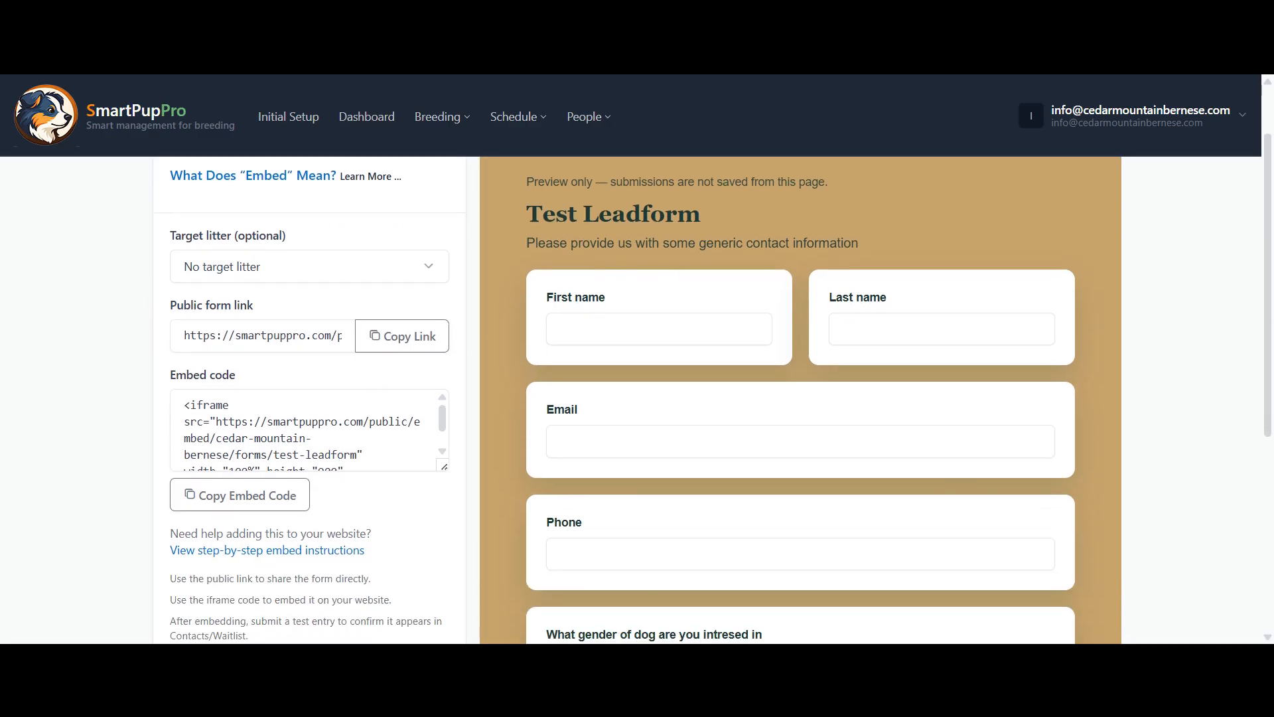
left_click_drag(184, 404, 312, 455)
scroll(305, 429, "down", 1)
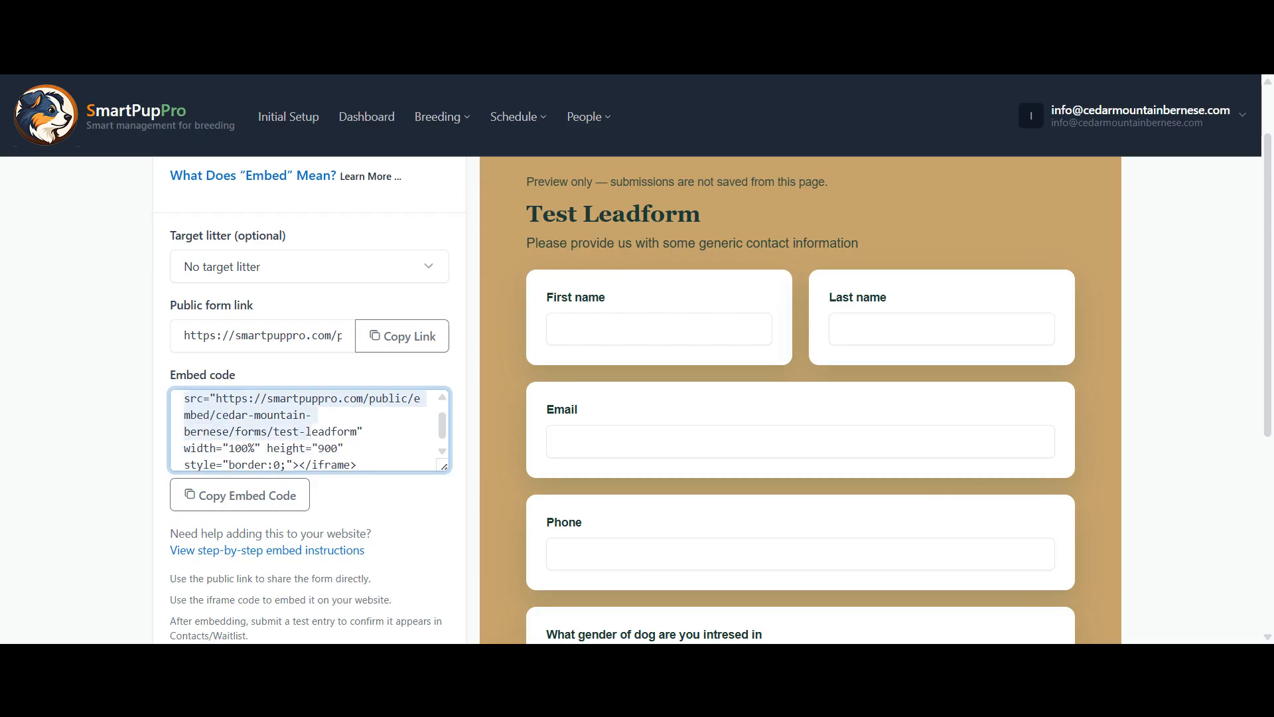
left_click(279, 507)
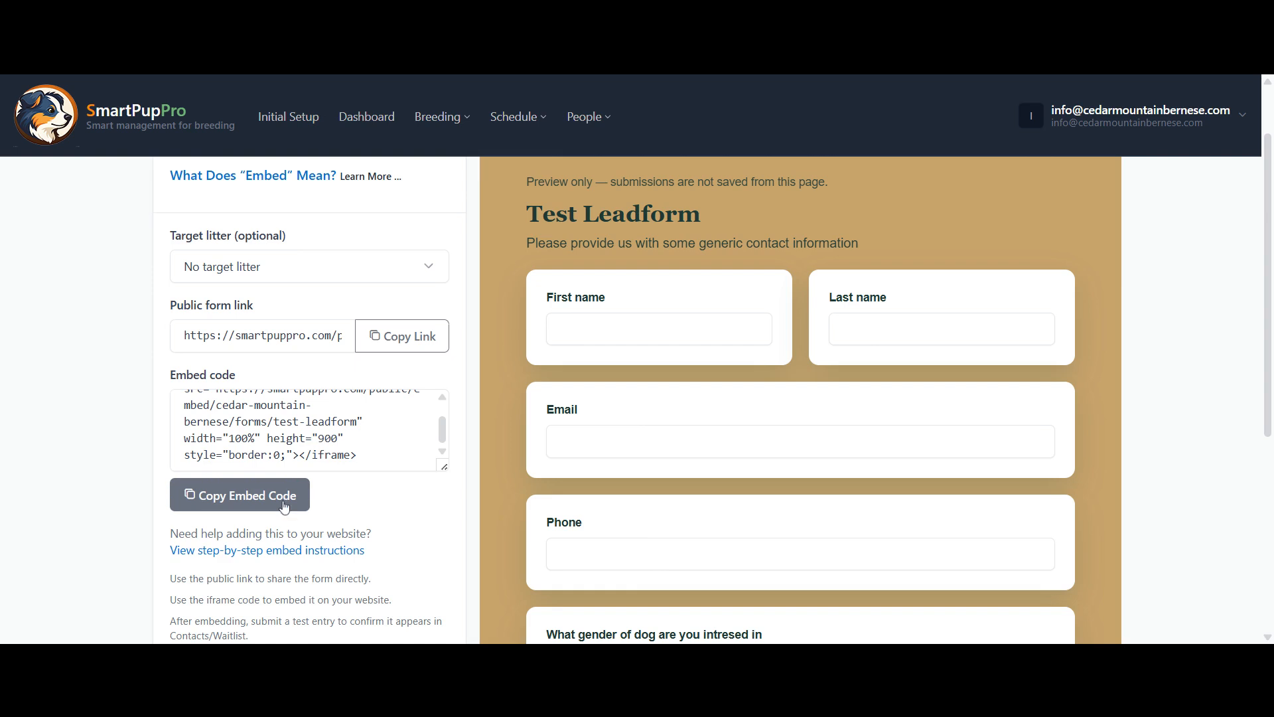
scroll(285, 507, "down", 3)
scroll(286, 507, "up", 5)
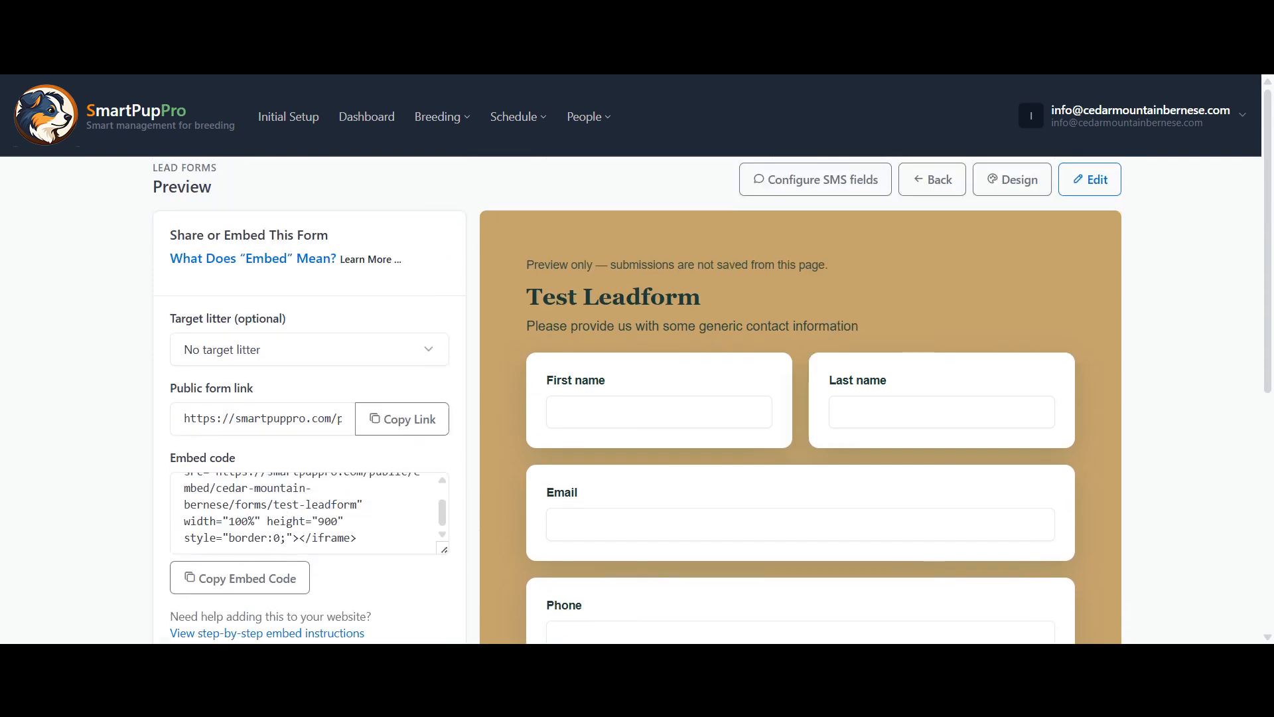